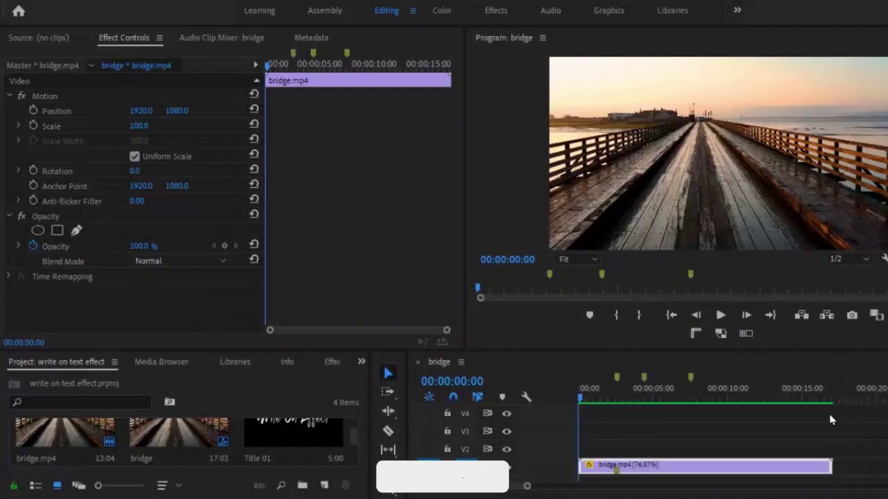
Step: Split the bridge clip at 00:00:02:17 and 00:00:07:15 into three pieces
left_click(652, 466)
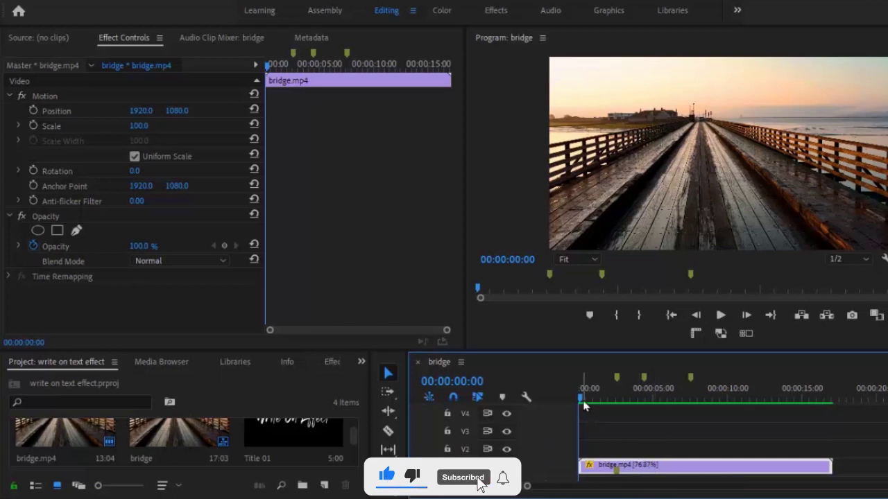
left_click_drag(584, 407, 695, 414)
key("ctrl+k")
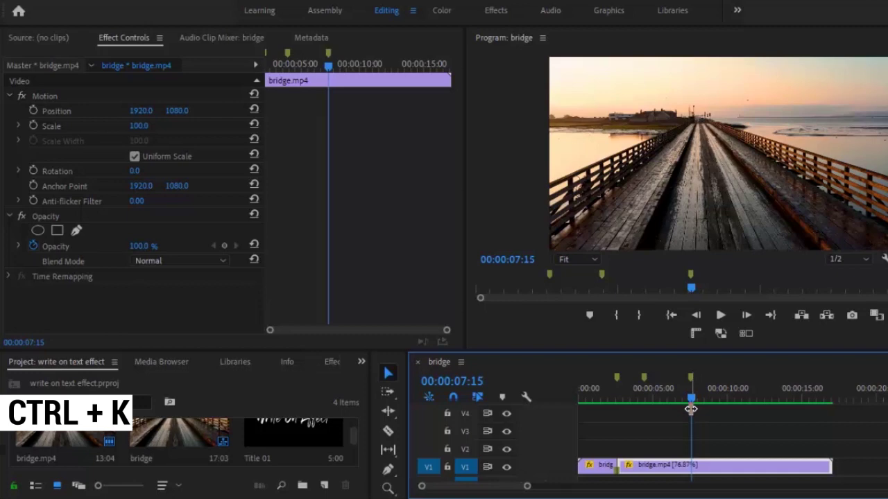
key("ctrl+k")
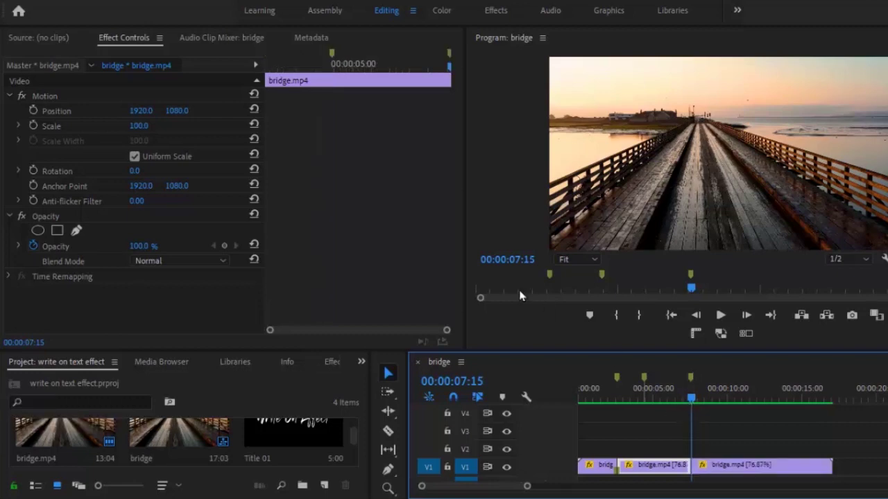
Step: Apply a single Gaussian Blur to the middle bridge clip, deleting the duplicate copy
left_click(329, 362)
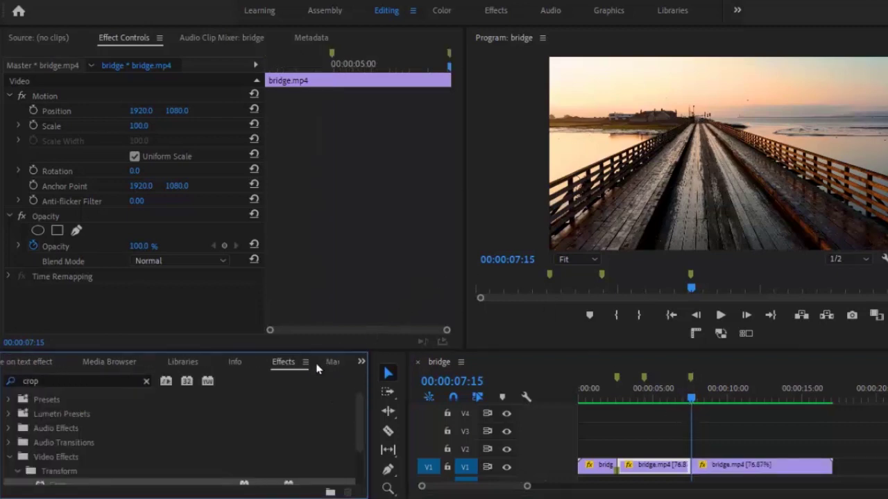
left_click(118, 381)
type("gauss")
scroll(104, 429, "down", 3)
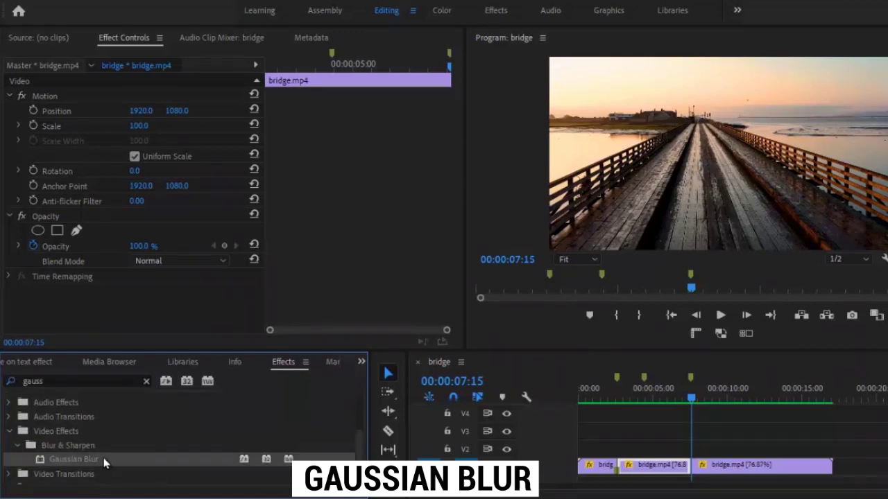
left_click_drag(104, 460, 622, 462)
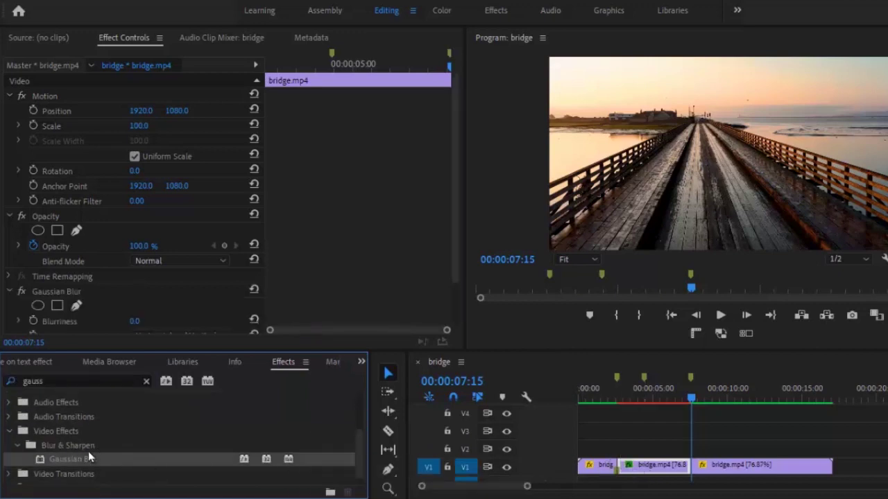
left_click_drag(95, 465, 658, 473)
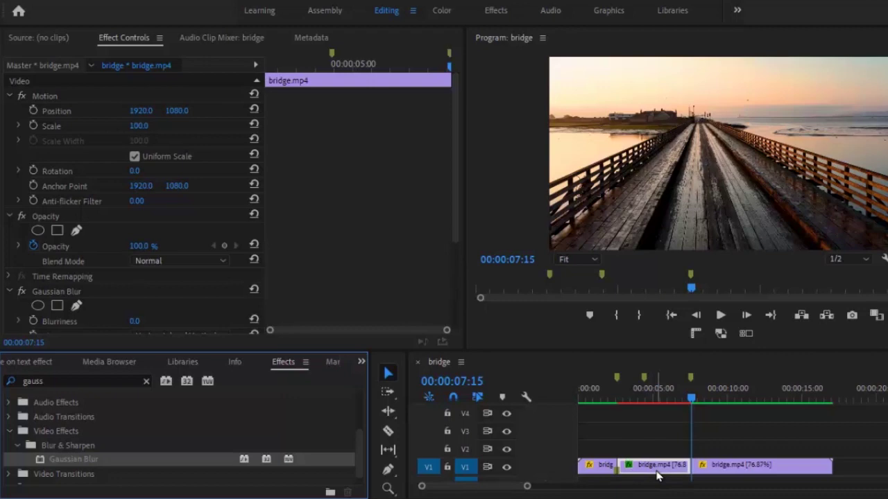
left_click_drag(455, 214, 461, 303)
left_click(135, 164)
key("Delete")
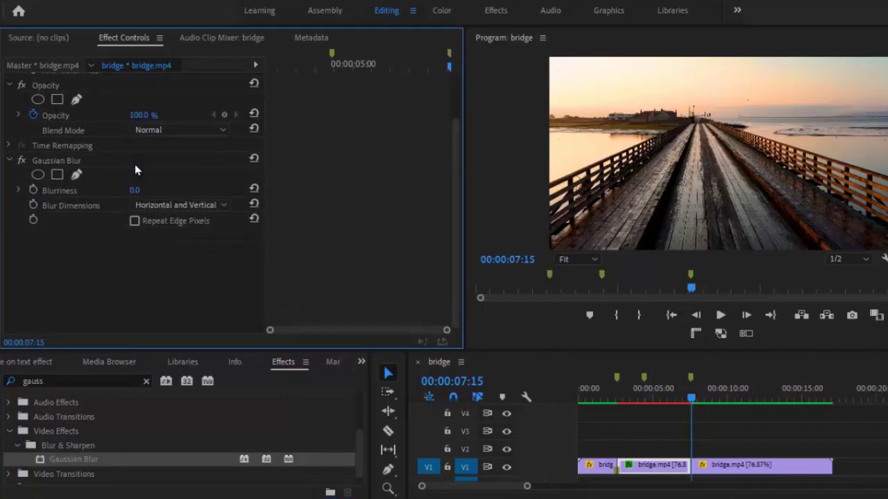
Step: Set Blurriness to 25 and the middle clip's opacity to 90%
left_click(137, 190)
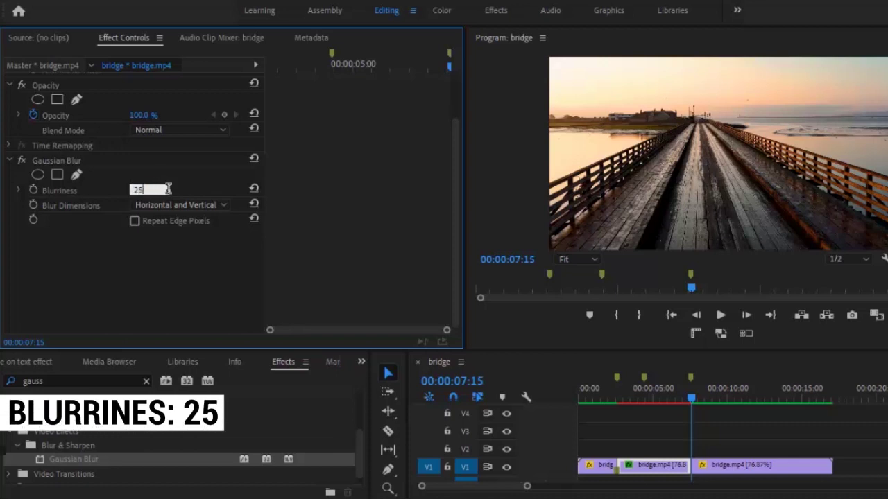
key("Return")
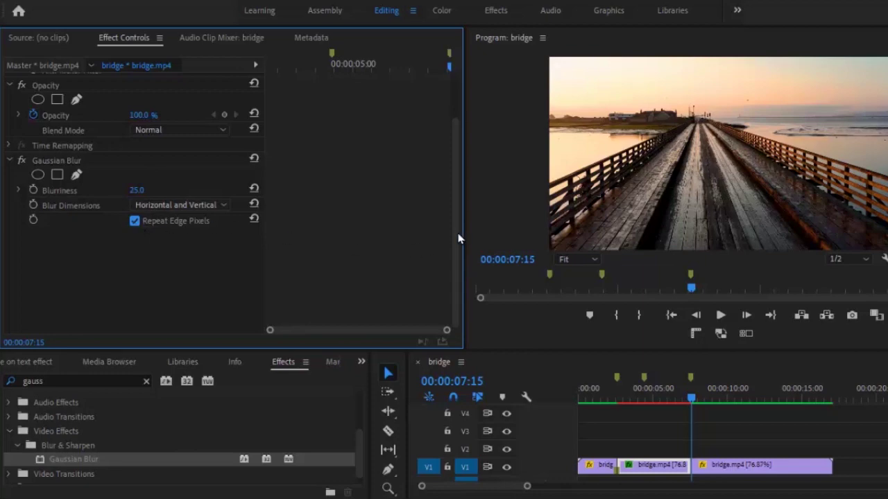
left_click_drag(460, 238, 465, 176)
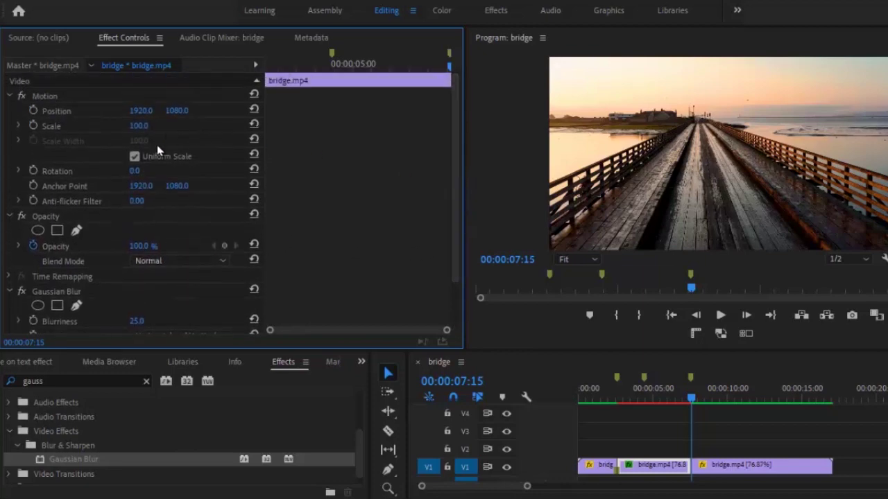
left_click(138, 245)
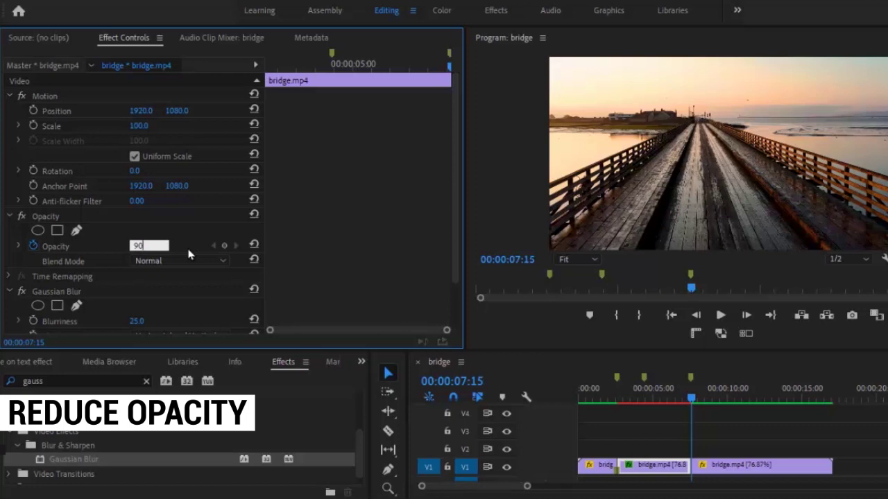
key("Return")
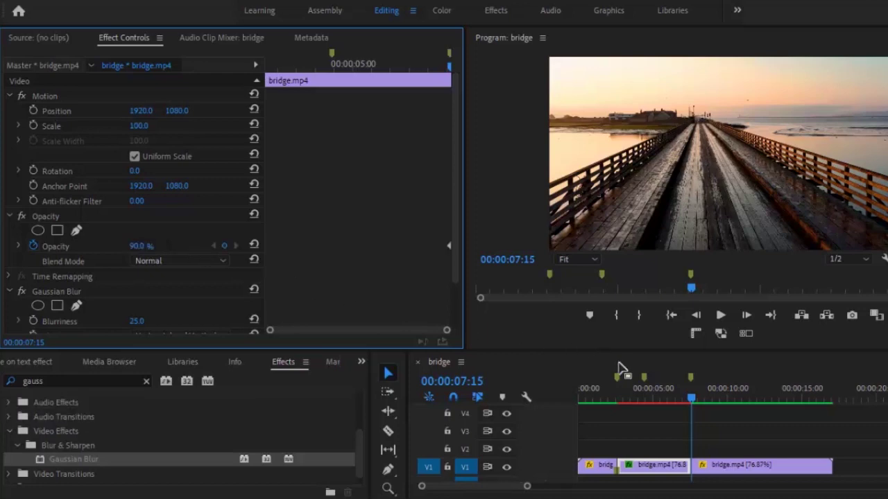
left_click_drag(692, 401, 617, 402)
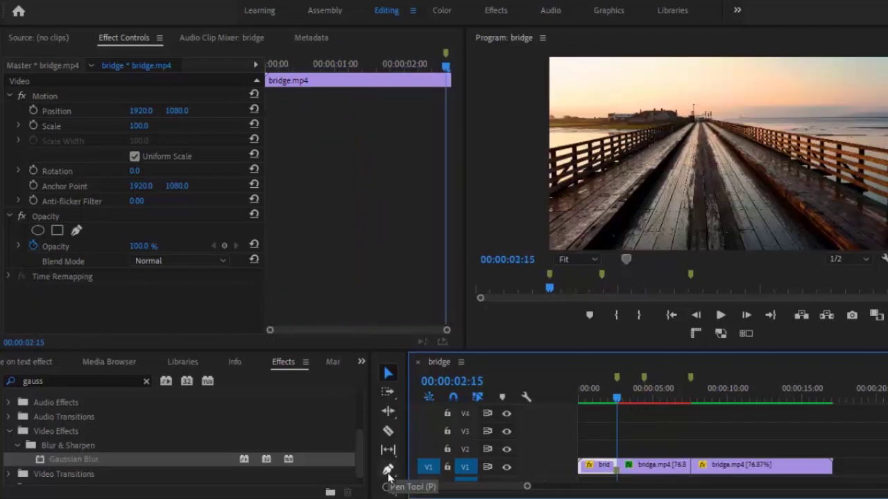
Step: Create a new legacy title from File > New > Legacy Title
left_click_drag(394, 351, 394, 335)
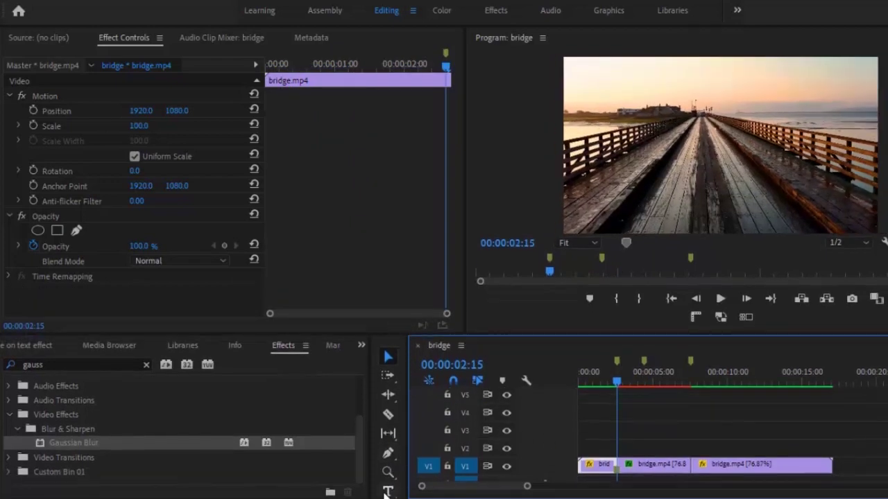
left_click(13, 0)
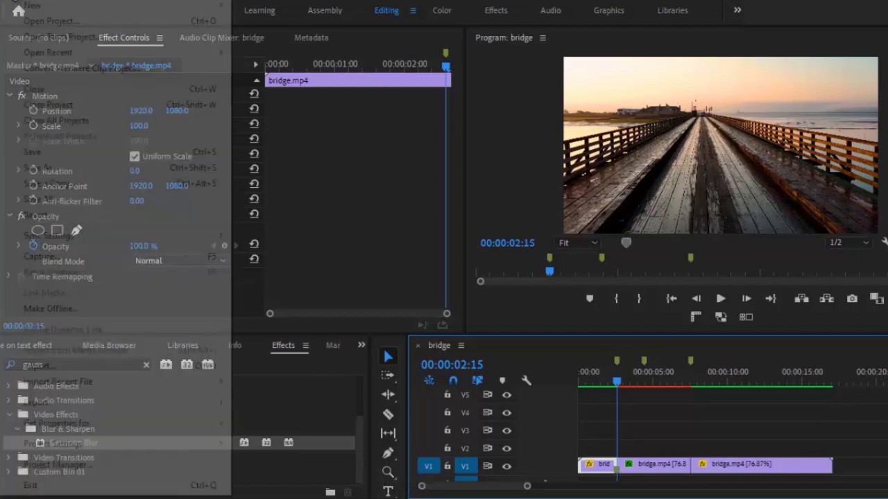
mouse_move(39, 13)
left_click(326, 164)
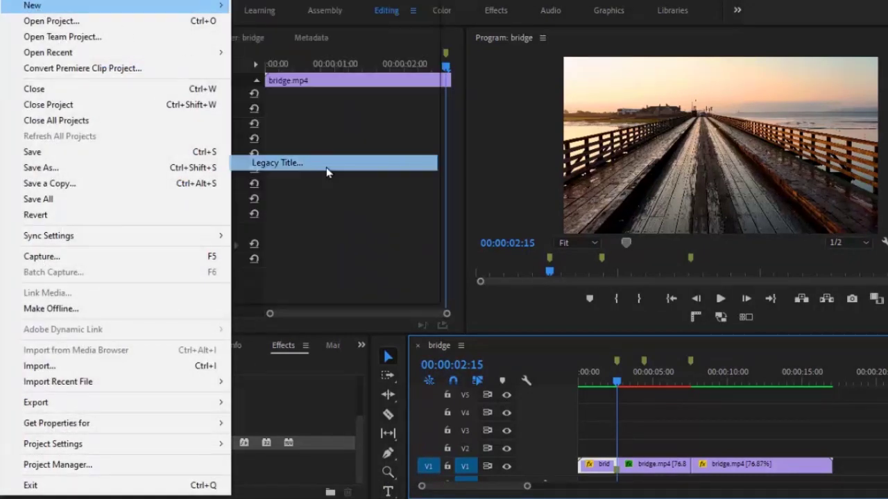
left_click(511, 307)
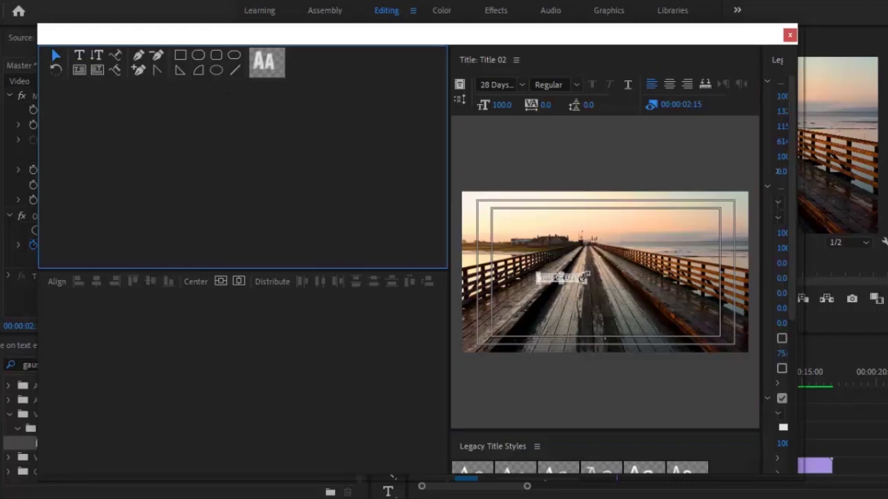
Step: Enlarge WRITE ON EFFECT to size 503.2 in Gloss And Bloom, centred vertically and horizontally
left_click_drag(585, 276, 633, 243)
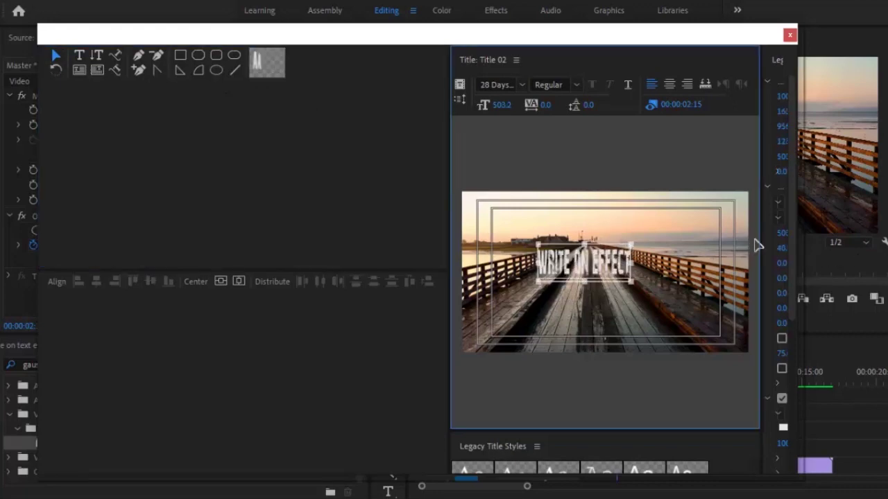
left_click_drag(755, 239, 641, 239)
left_click(776, 202)
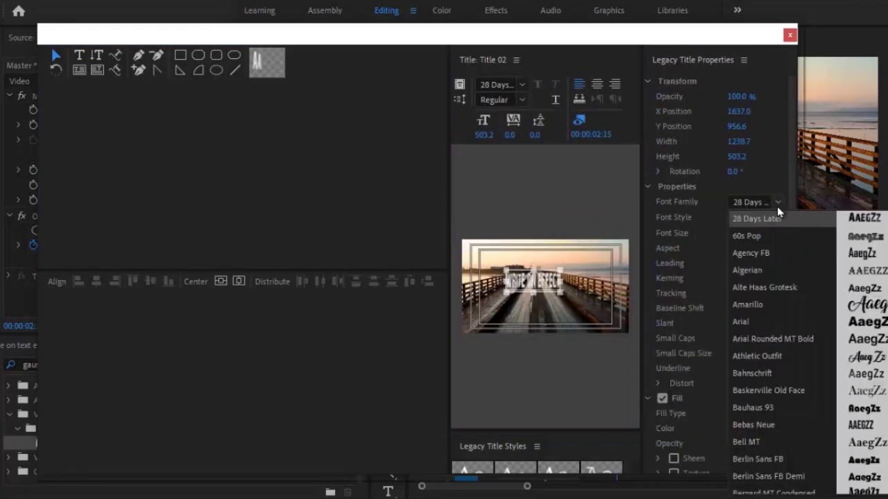
scroll(803, 290, "down", 10)
left_click(783, 479)
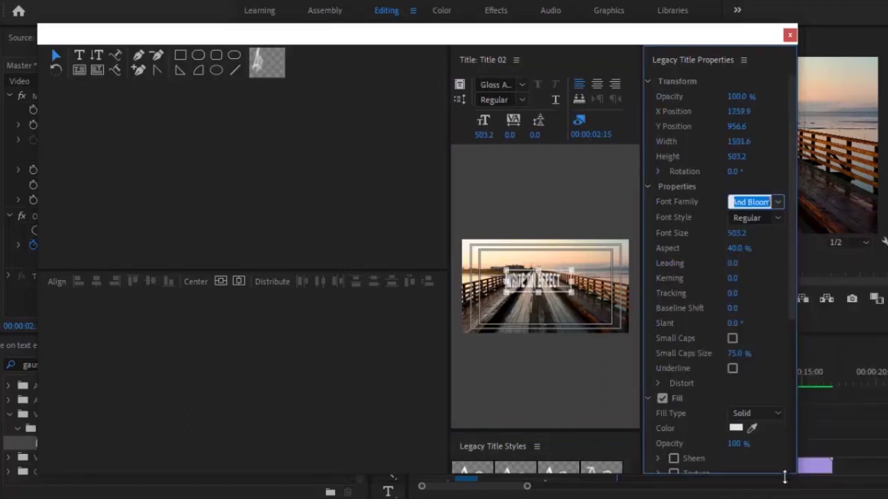
left_click(589, 313)
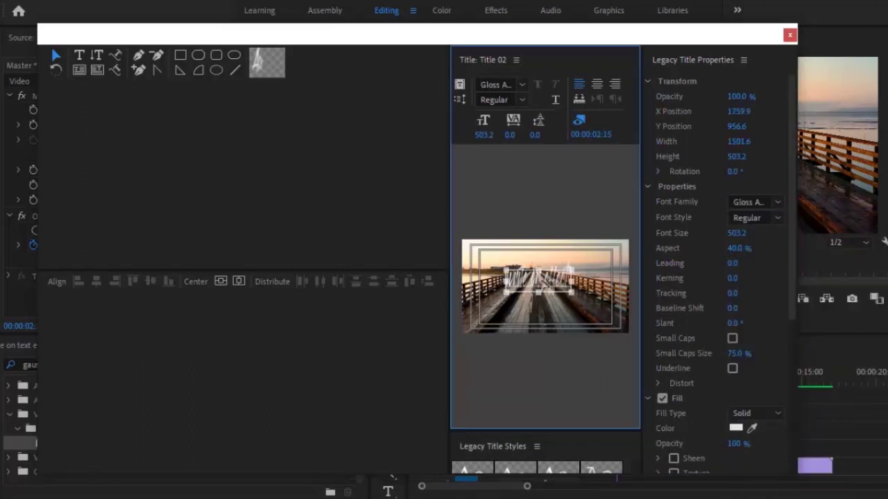
left_click(238, 281)
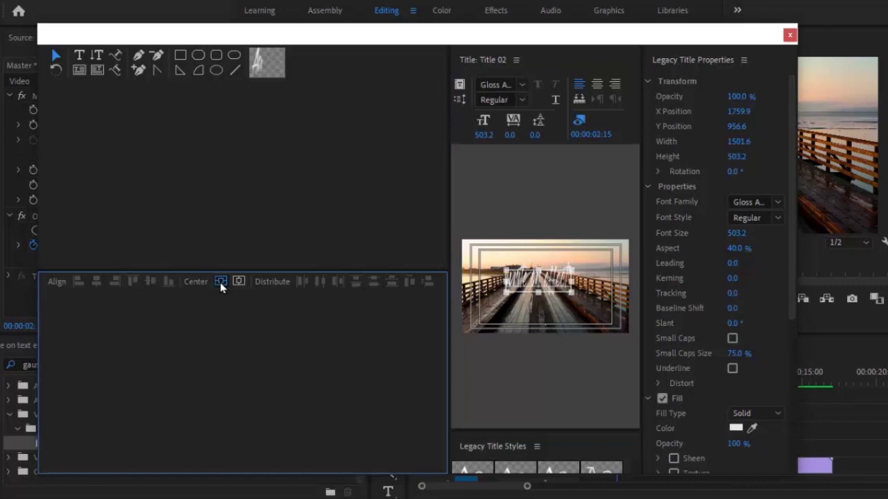
left_click(239, 288)
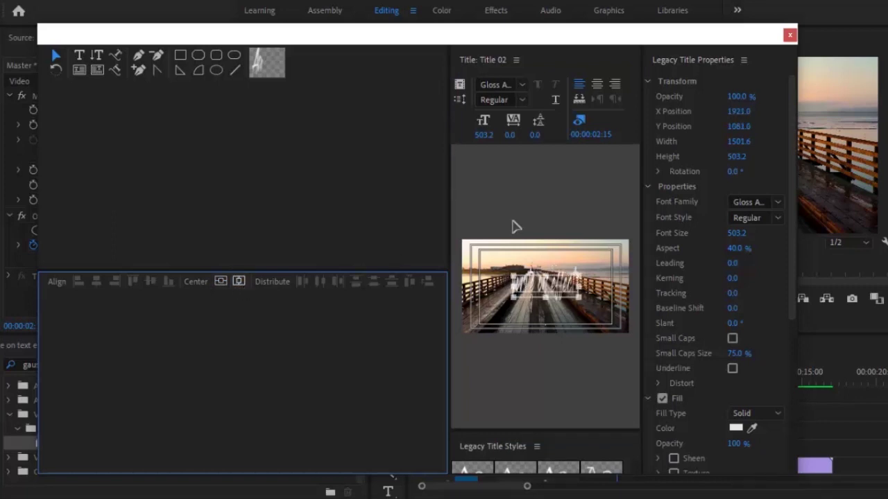
Step: Place Title 01 on track V2 over the blurred section and preview playback
left_click(788, 35)
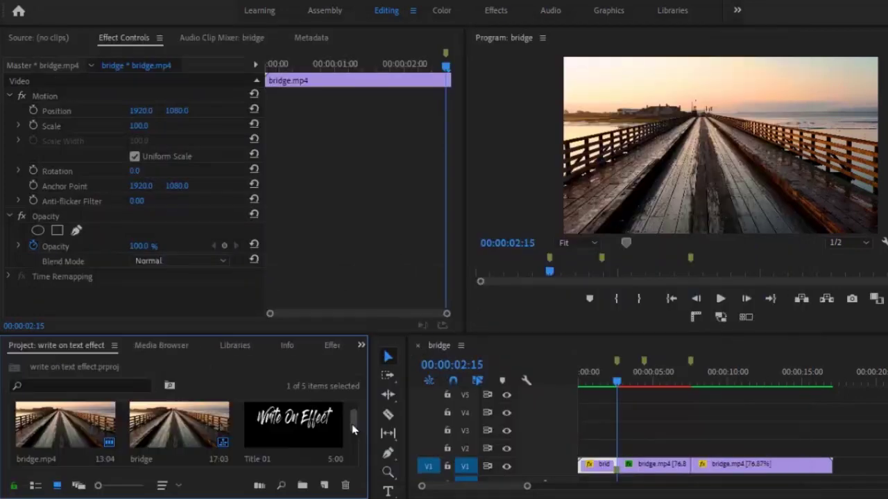
left_click_drag(595, 396, 621, 448)
left_click(671, 298)
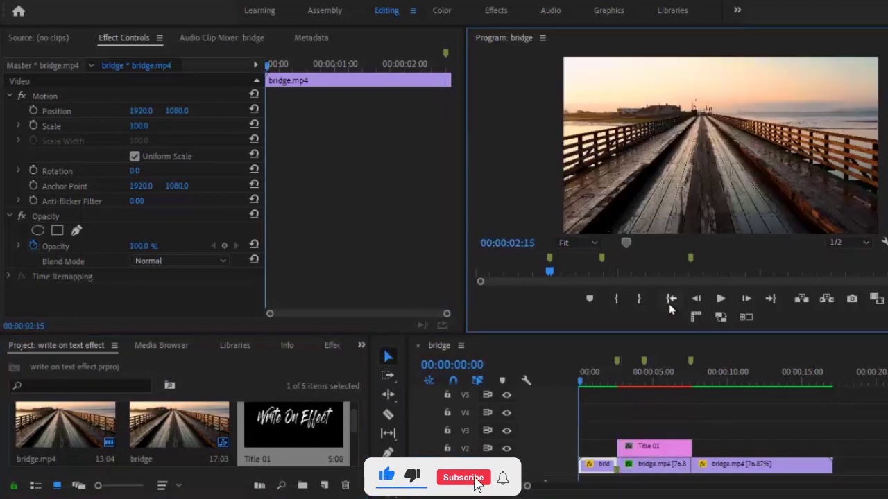
left_click(720, 298)
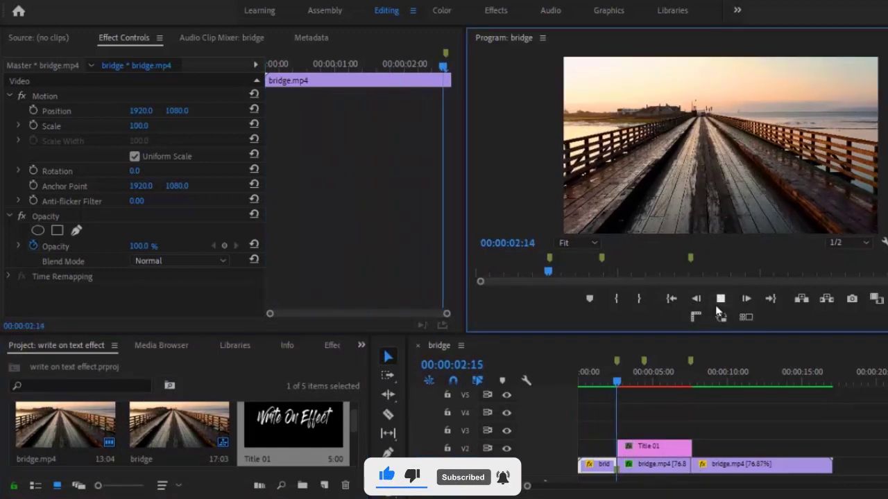
left_click(719, 299)
left_click(635, 447)
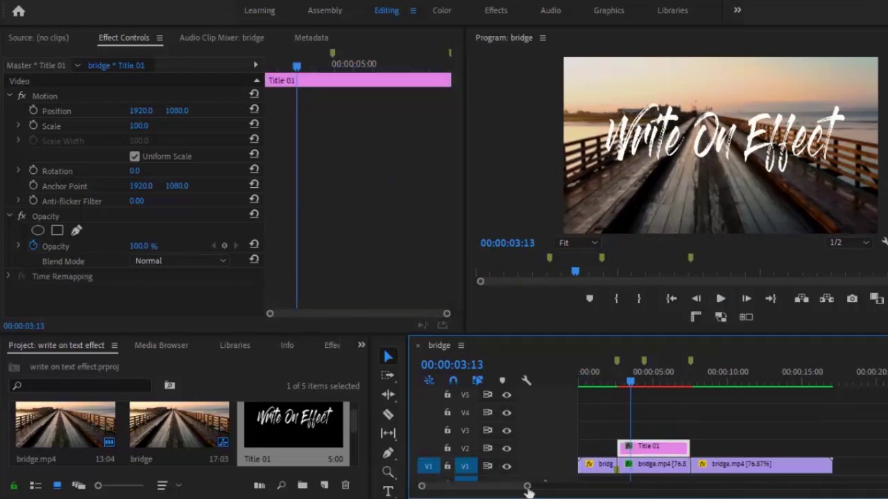
left_click_drag(527, 485, 503, 486)
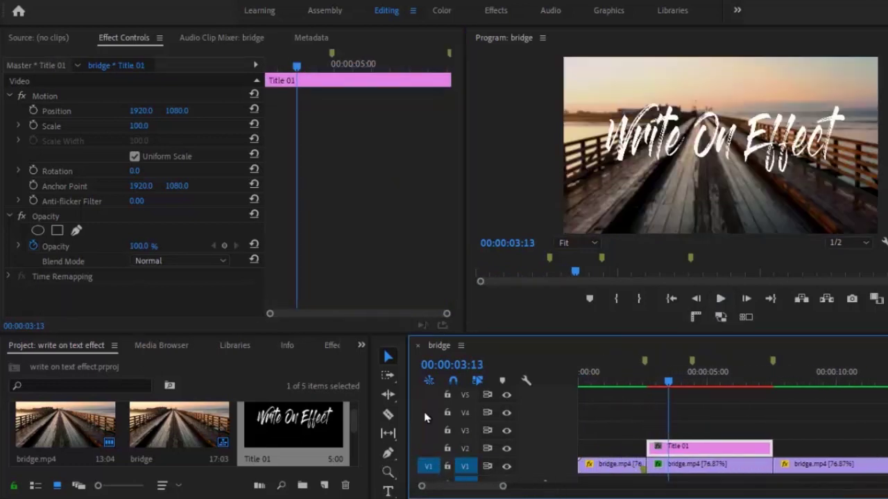
Step: Create a Transparent Video item and place it on V3 above Title 01
left_click(324, 486)
left_click(357, 467)
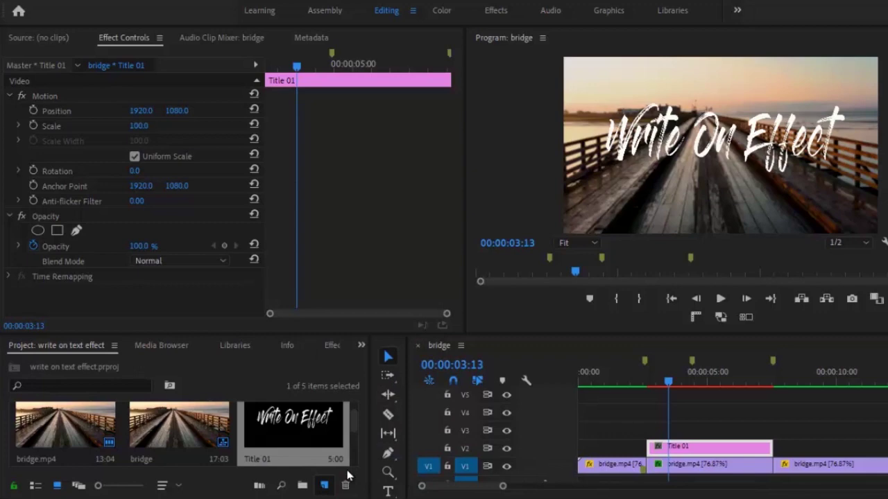
left_click(511, 293)
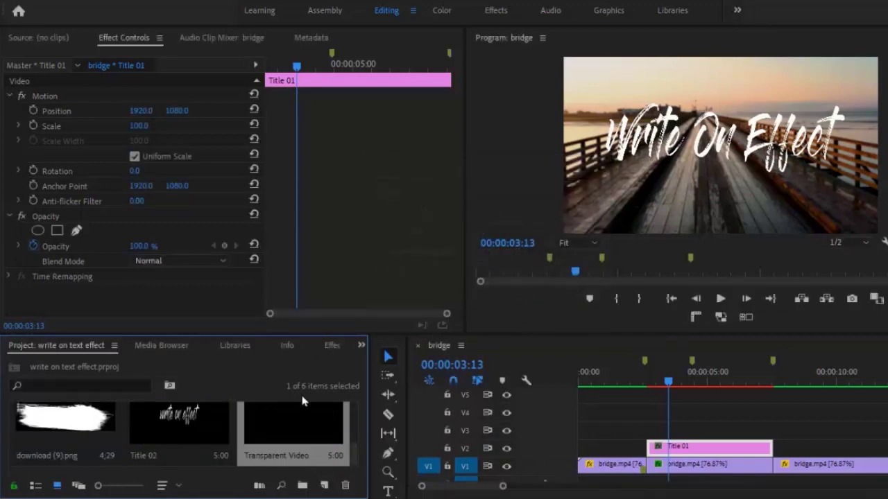
left_click_drag(430, 414, 657, 433)
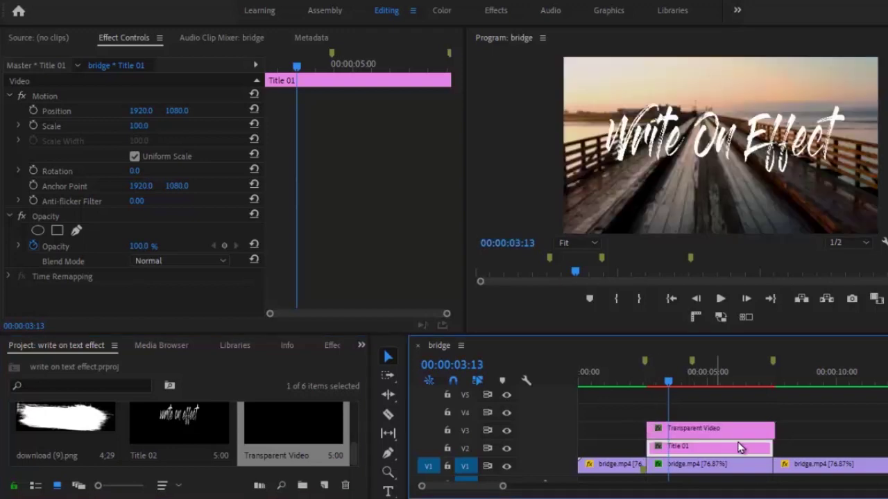
left_click(765, 430)
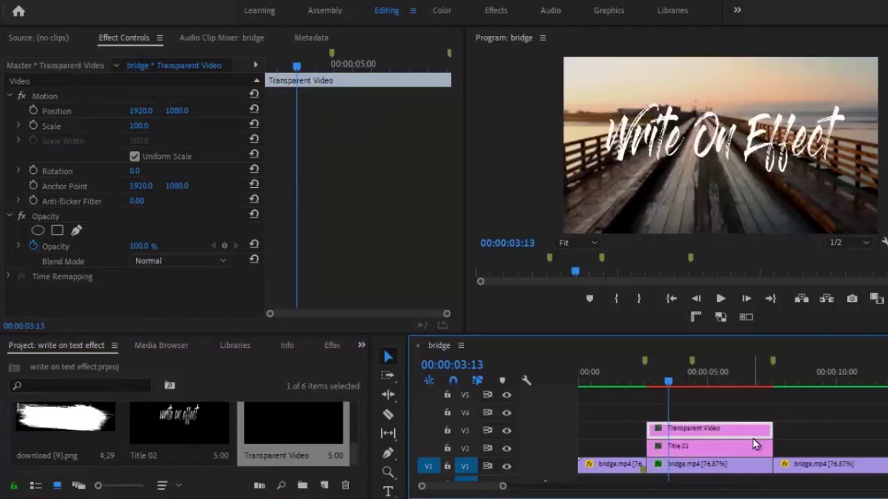
Step: Apply the Write-on effect to the Transparent Video clip
left_click(325, 347)
left_click(83, 365)
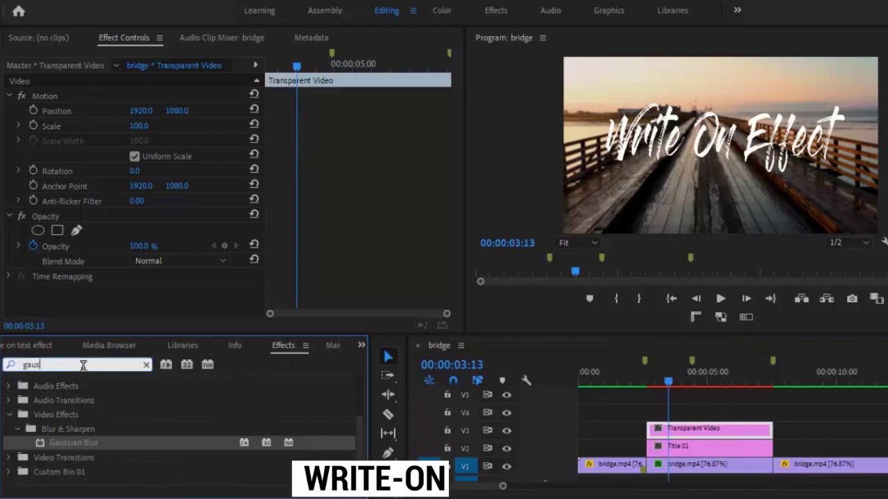
key("BackSpace")
key("BackSpace")
key("BackSpace")
key("BackSpace")
type("write on")
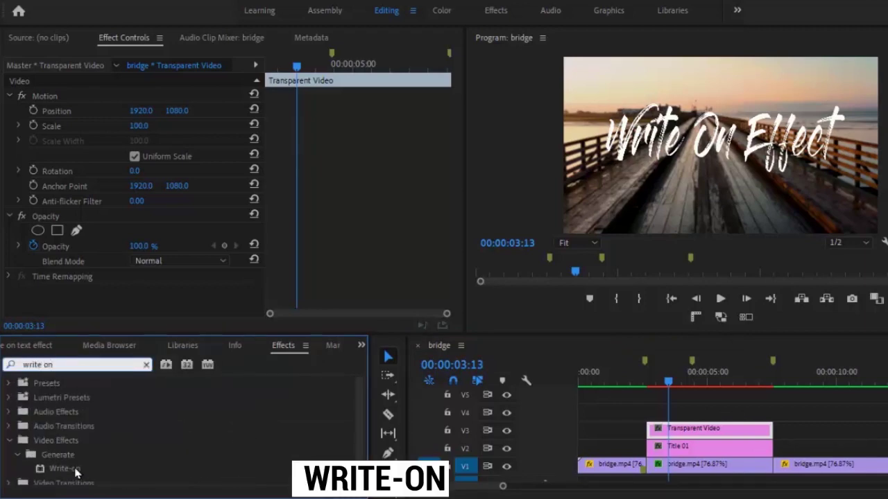
left_click_drag(76, 472, 665, 429)
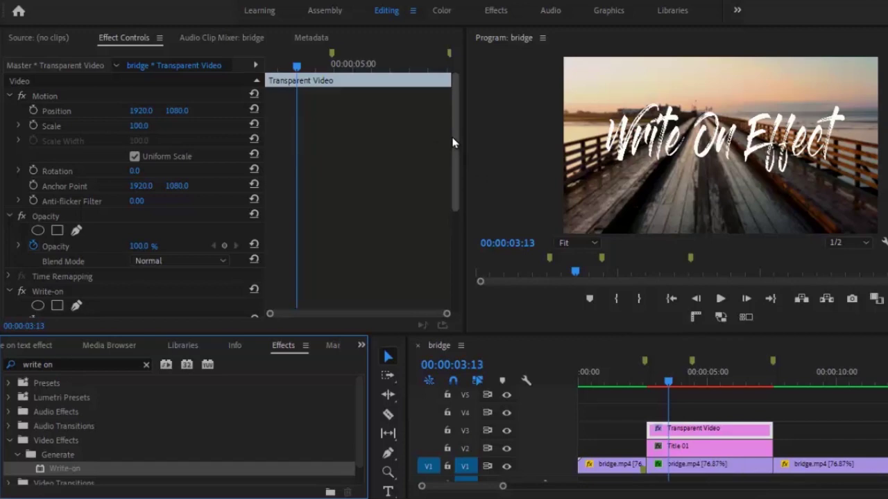
left_click_drag(452, 143, 451, 254)
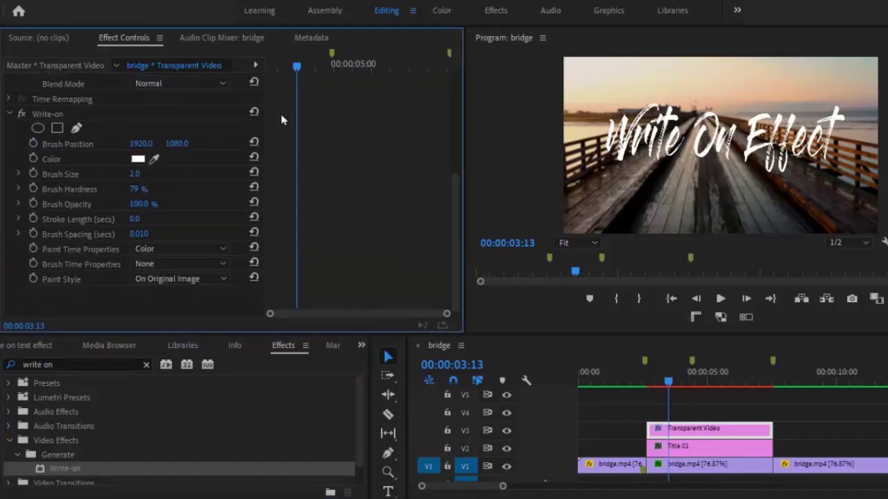
Step: Set Write-on brush size 50, red colour, stroke length 5.0 and spacing 0.001
left_click_drag(150, 191, 133, 188)
left_click(137, 159)
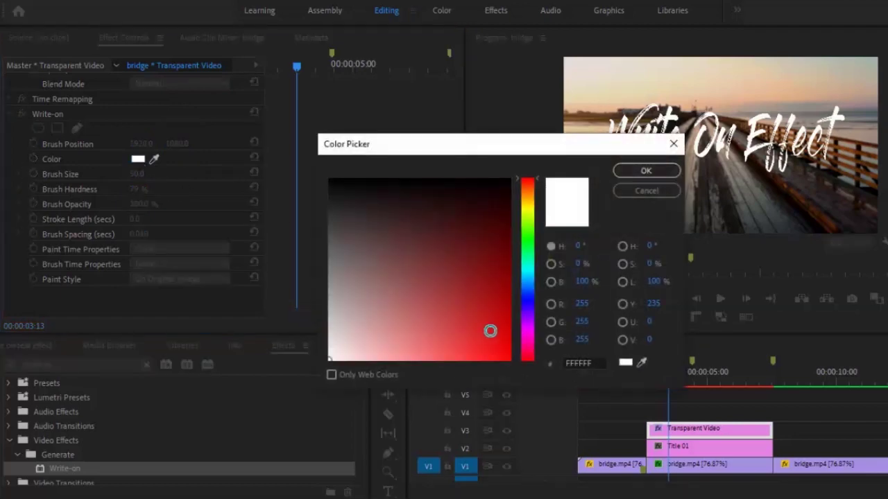
left_click(490, 331)
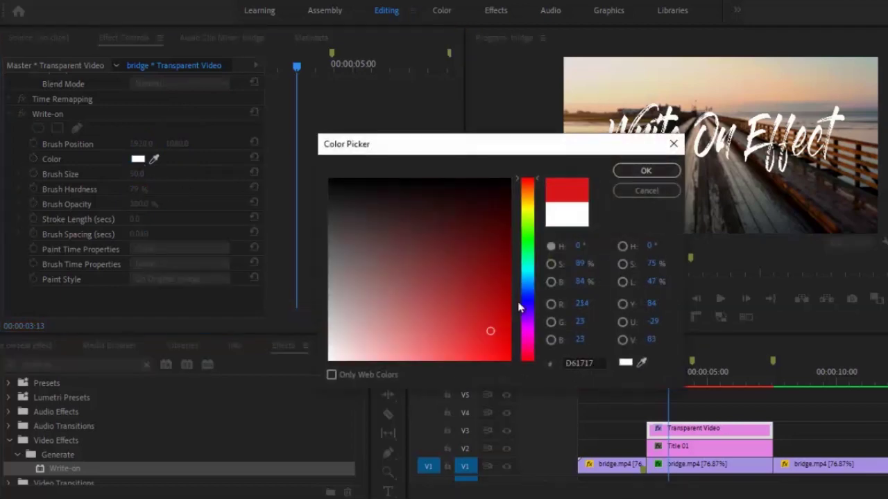
left_click(646, 171)
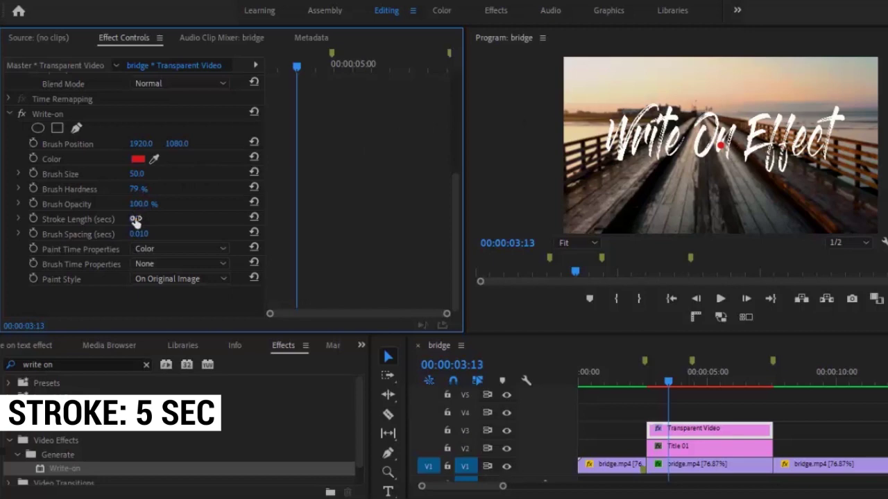
left_click(138, 219)
type("5")
key("Return")
left_click(141, 235)
left_click(156, 234)
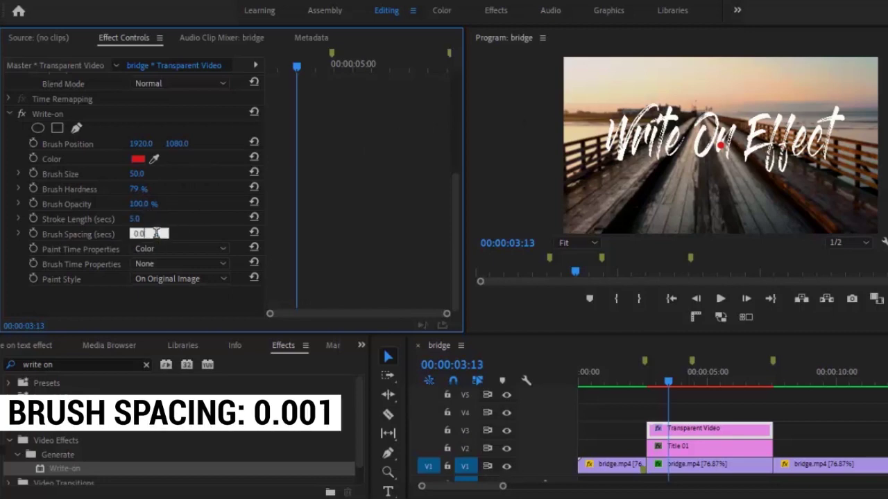
key("Return")
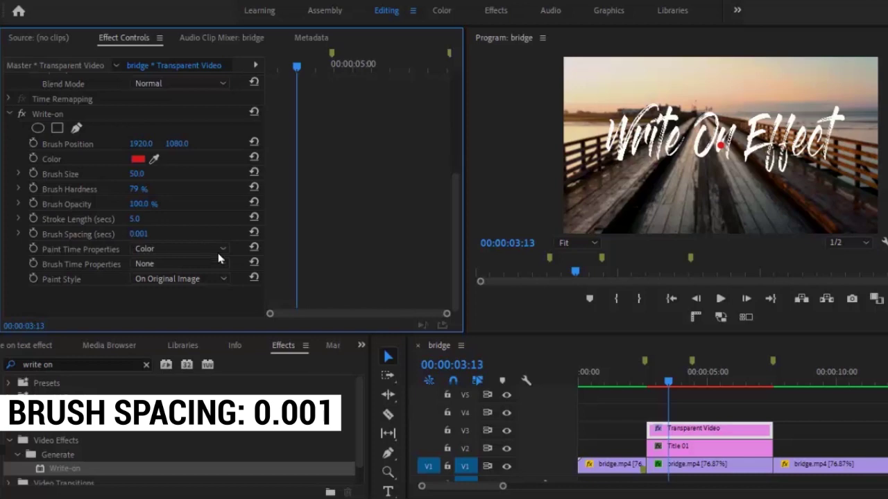
Step: At 00:00:02:17, move the Write-on brush point to the W's start (568.6, 795.8), viewing at 25%
left_click(664, 384)
left_click_drag(664, 384, 648, 386)
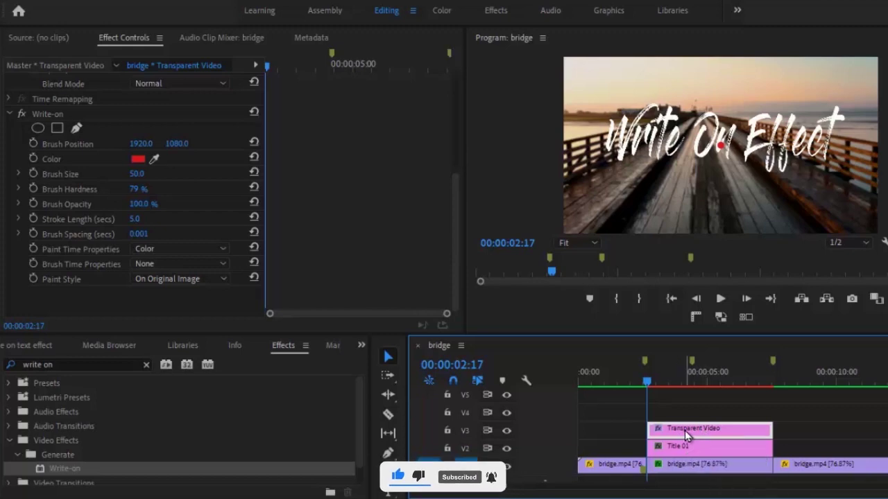
left_click(62, 115)
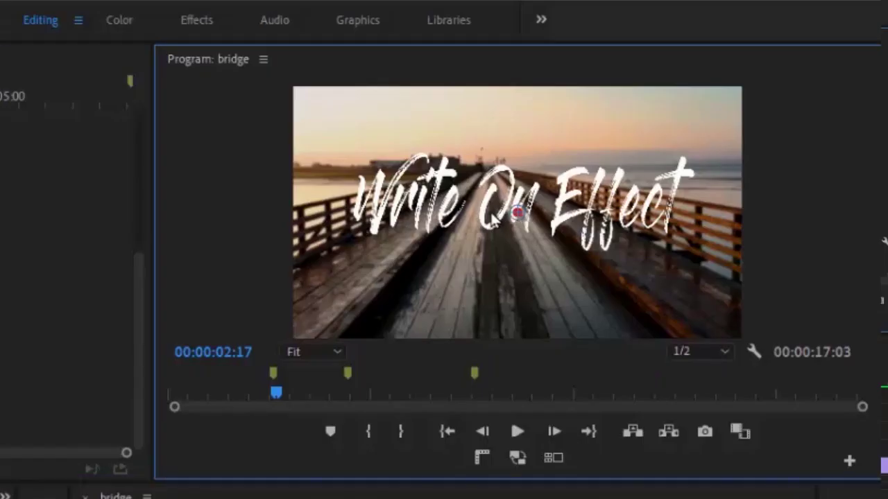
left_click_drag(429, 194, 360, 180)
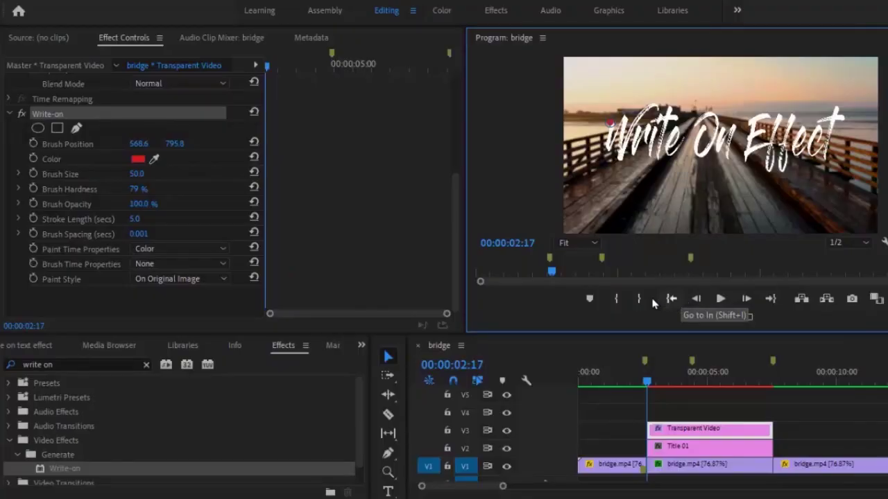
left_click(321, 352)
left_click(577, 291)
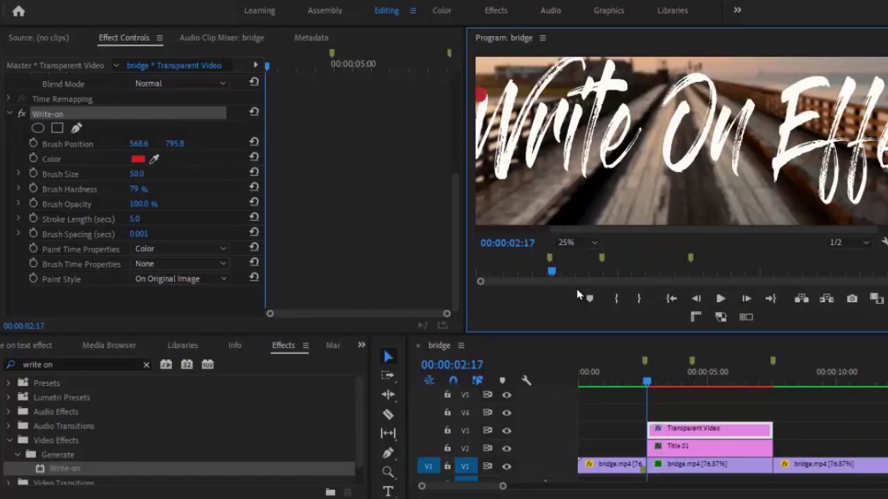
left_click_drag(692, 240, 636, 248)
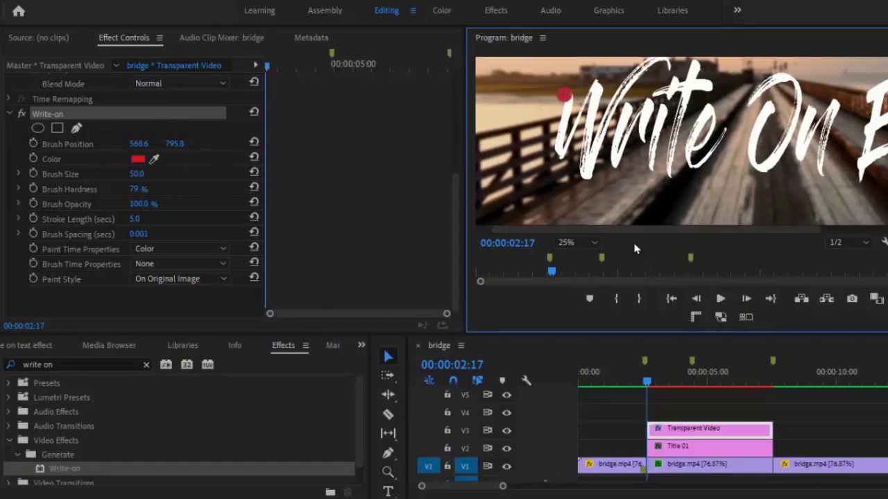
Step: Keyframe Brush Position frame by frame, tracing the W's first downstroke through 02:21
left_click(33, 145)
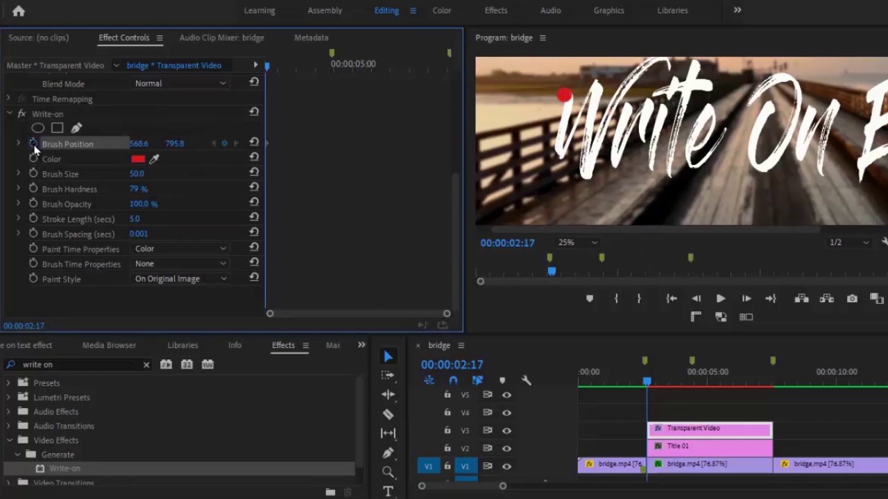
left_click(75, 115)
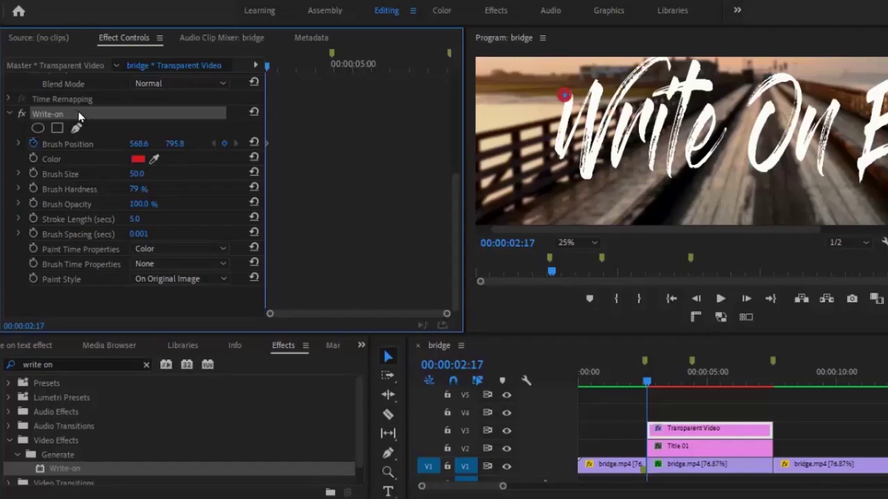
left_click(746, 299)
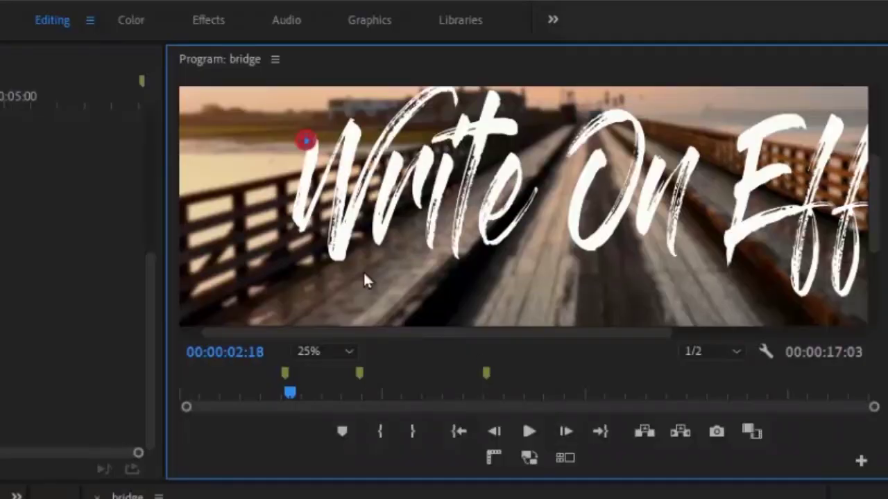
left_click(316, 165)
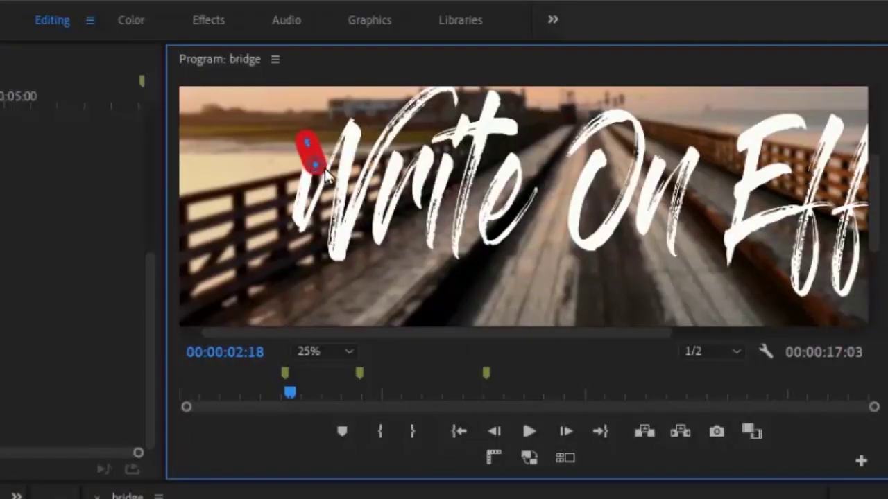
left_click(565, 432)
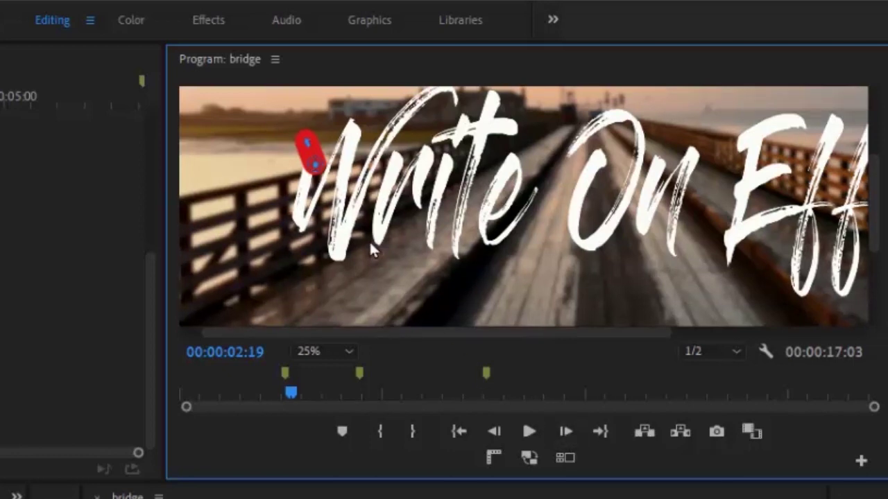
key("Right")
mouse_move(316, 165)
left_mouse_down()
mouse_move(299, 208)
mouse_move(273, 238)
mouse_move(287, 242)
left_mouse_up()
left_click(566, 432)
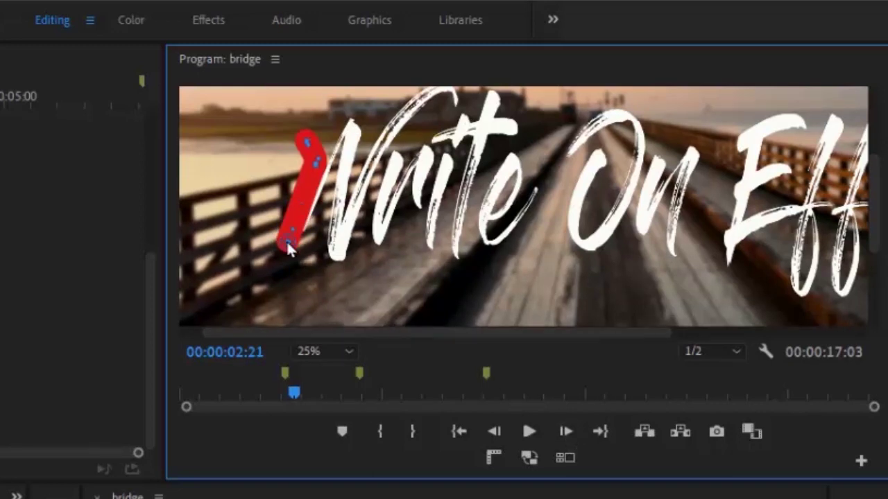
left_click_drag(341, 177, 352, 143)
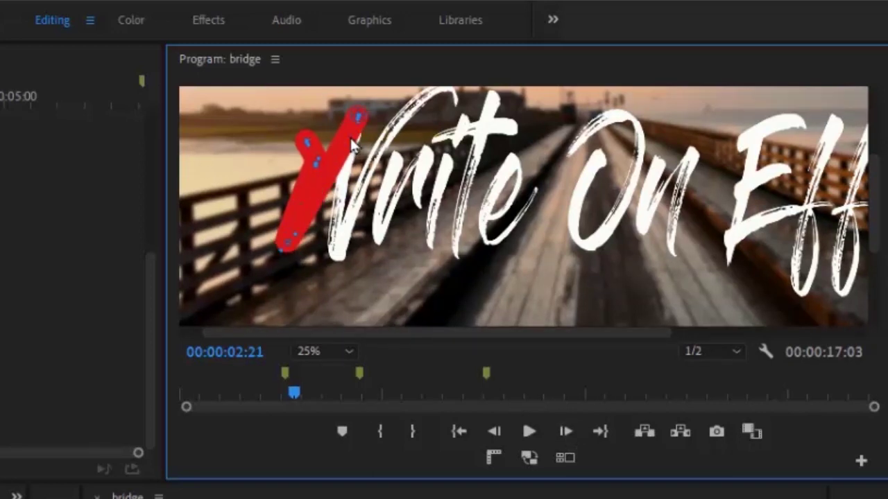
Step: Keyframe the red stroke frame by frame up to the W's top at 02:24
left_click(568, 431)
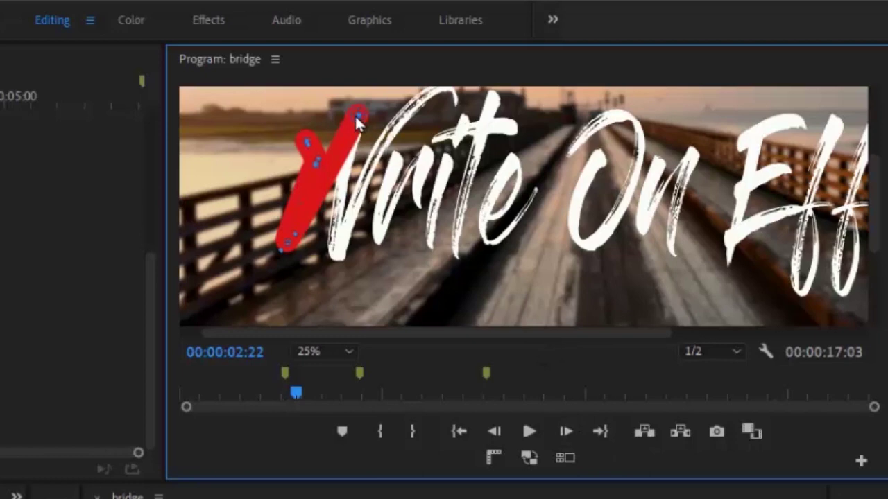
left_click(566, 431)
mouse_move(356, 119)
left_mouse_down()
mouse_move(324, 270)
mouse_move(402, 106)
left_mouse_up()
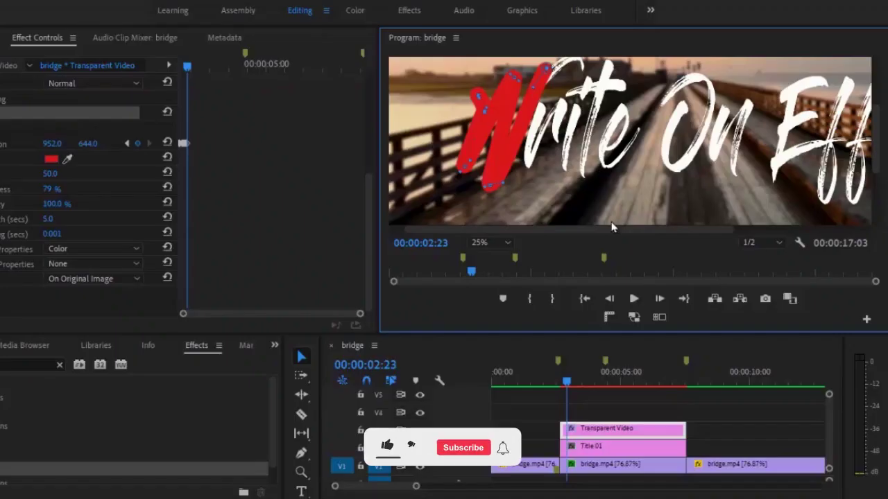
left_click(660, 296)
left_click_drag(545, 91, 579, 69)
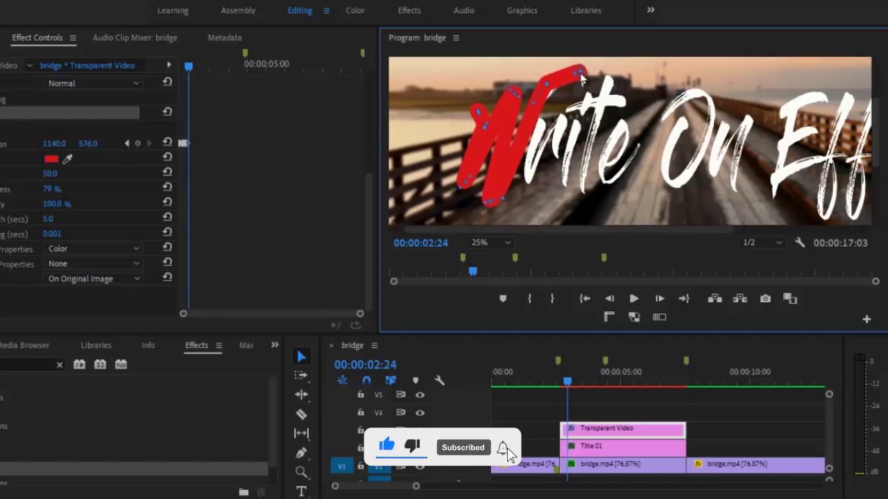
Step: Continue keyframing the stroke over the rest of the W at 50% zoom
left_click(489, 242)
left_click(489, 305)
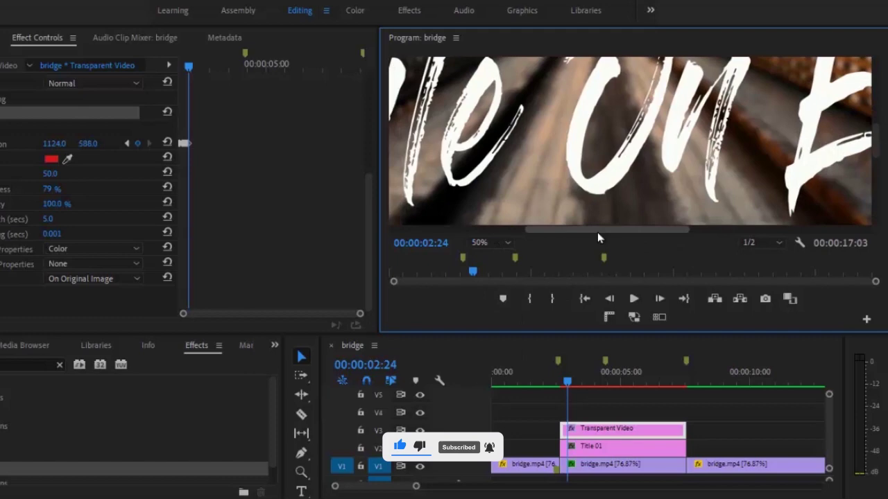
left_click_drag(877, 145, 877, 117)
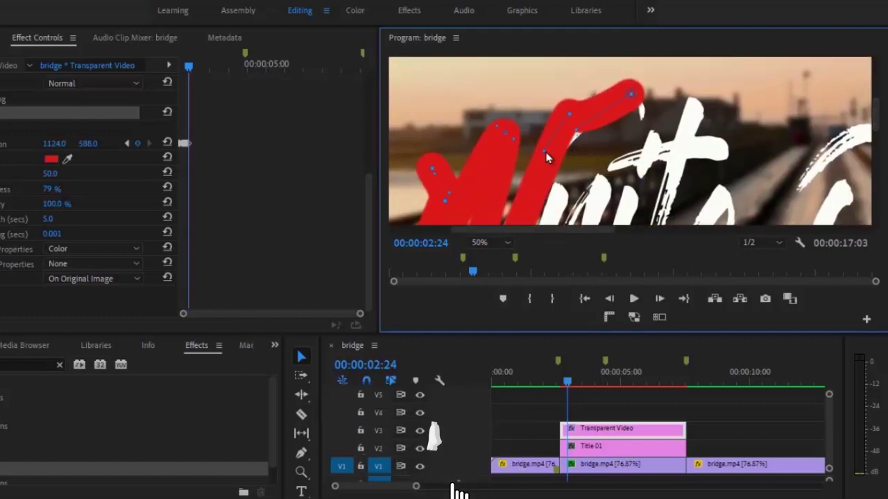
left_click(659, 298)
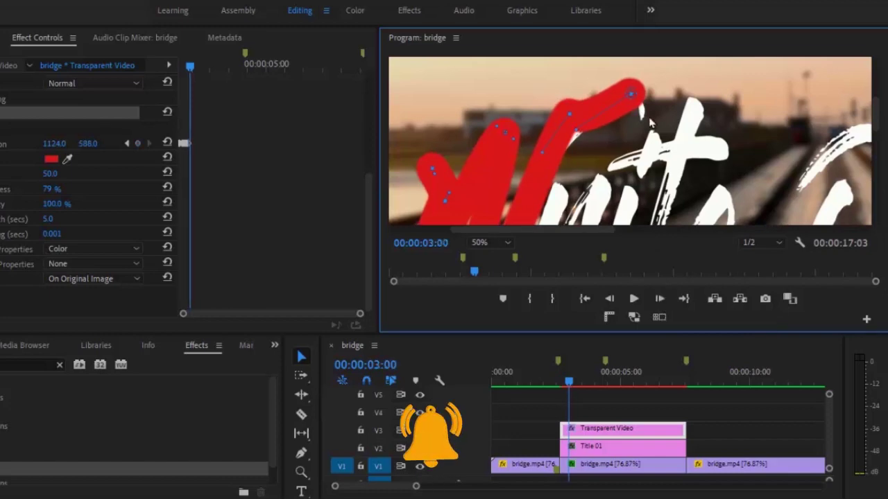
left_click_drag(631, 97, 642, 122)
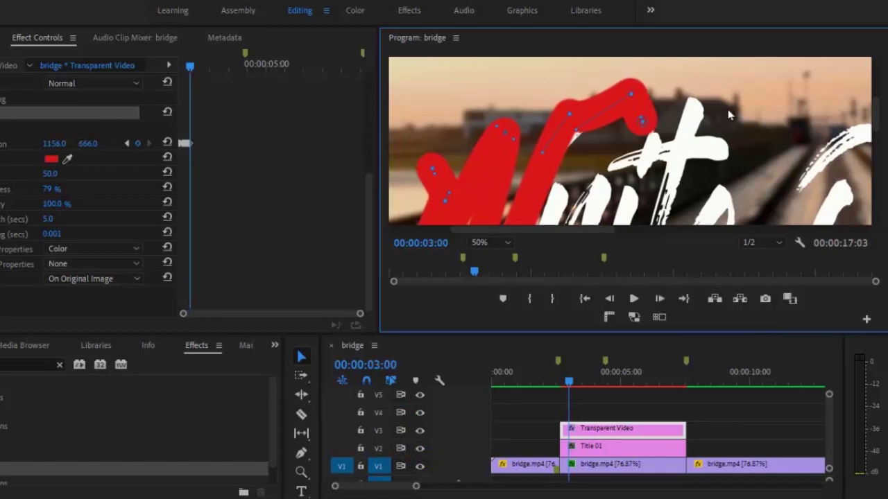
left_click(659, 298)
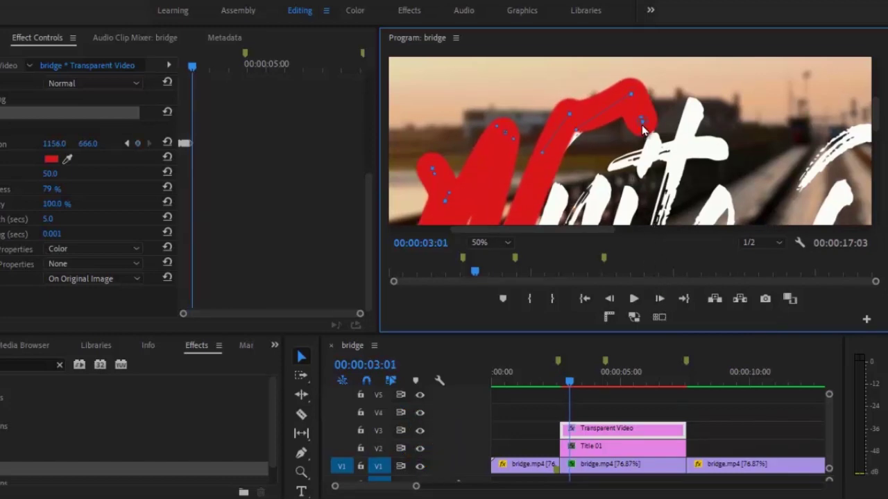
left_click_drag(643, 129, 567, 148)
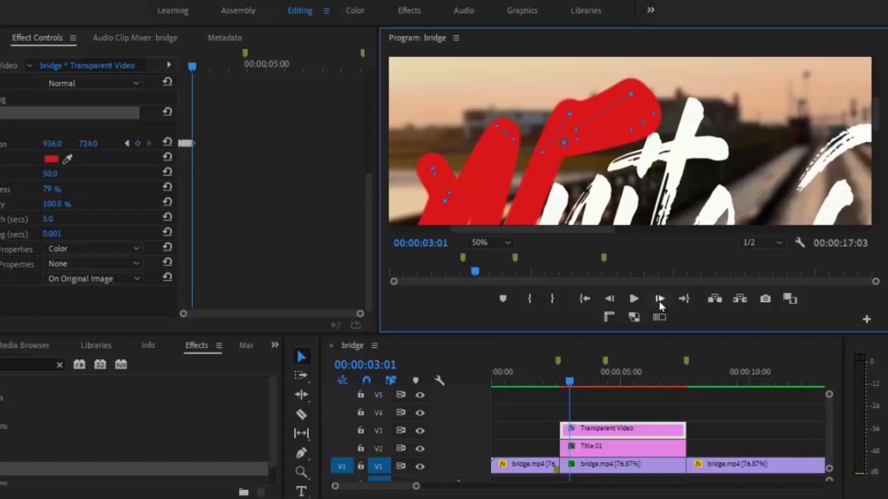
left_click(660, 303)
Step: Keyframe the stroke down and back up over the r at 25% zoom
left_click(507, 243)
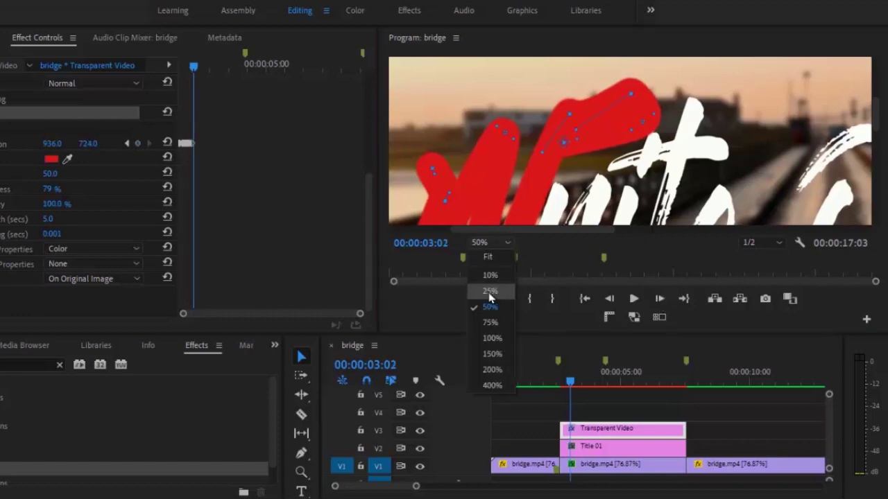
left_click(493, 294)
left_click_drag(454, 92, 441, 170)
key("Right")
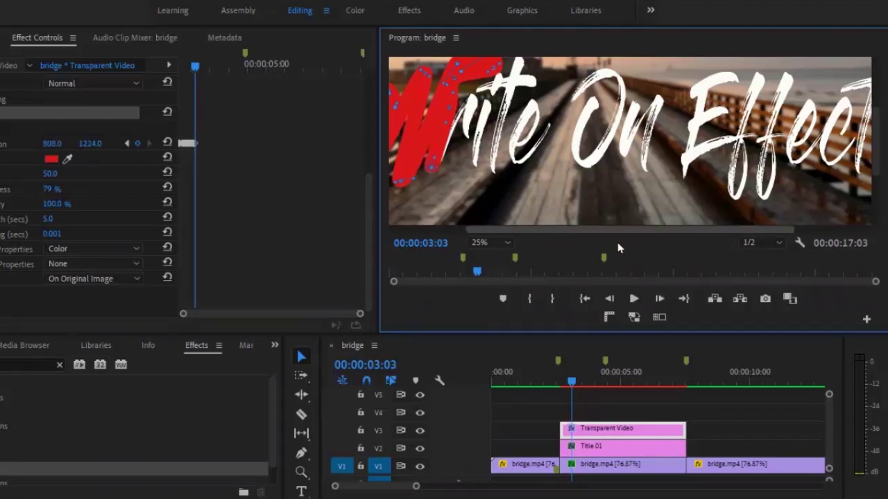
key("Right")
key("Right")
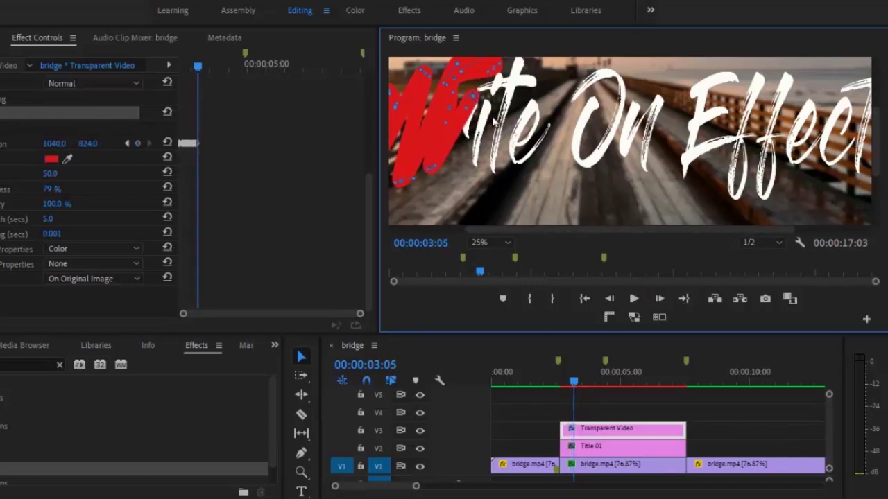
mouse_move(455, 95)
left_mouse_down()
mouse_move(459, 138)
mouse_move(475, 168)
left_mouse_up()
key("Right")
left_click(660, 300)
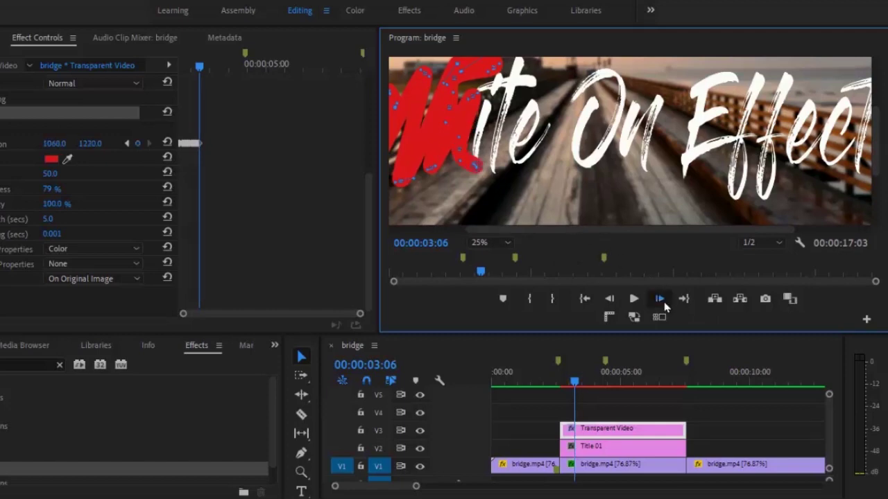
left_click_drag(478, 142, 483, 126)
left_click(661, 300)
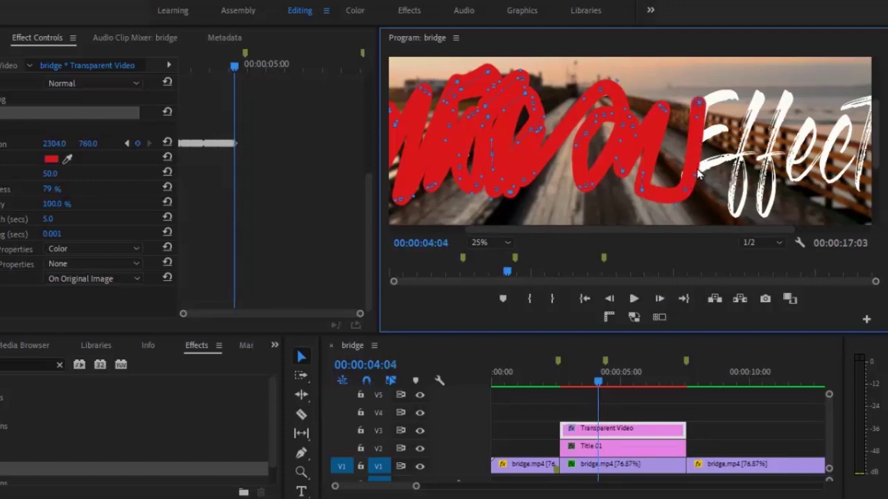
Step: Keyframe the stroke rightward frame by frame across On toward Effect
left_click(660, 298)
left_click_drag(701, 106, 737, 103)
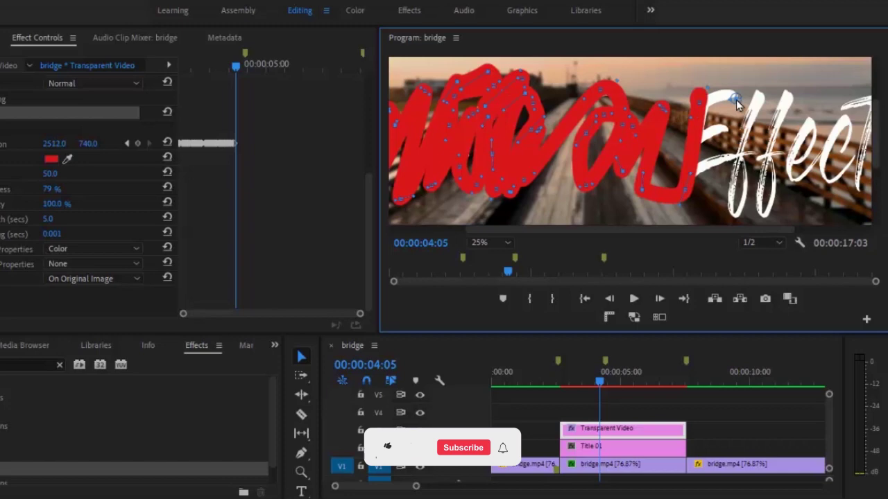
left_click(659, 299)
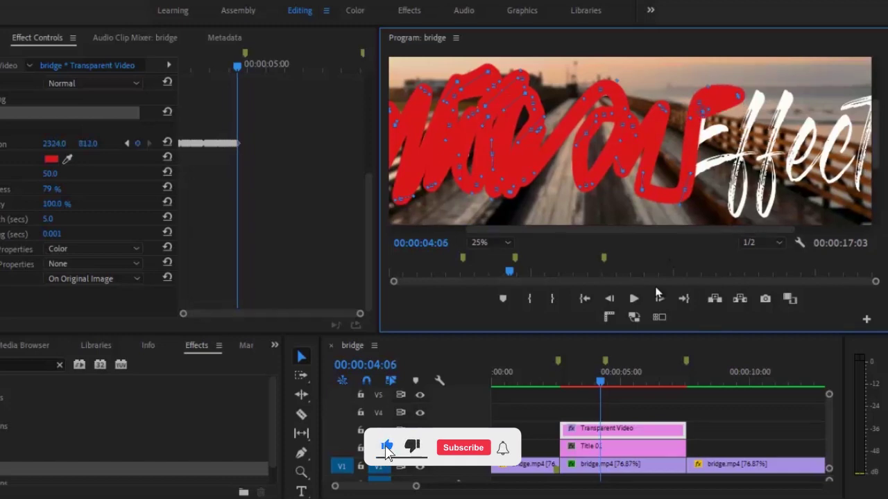
left_click(659, 298)
key("Right")
left_click(659, 298)
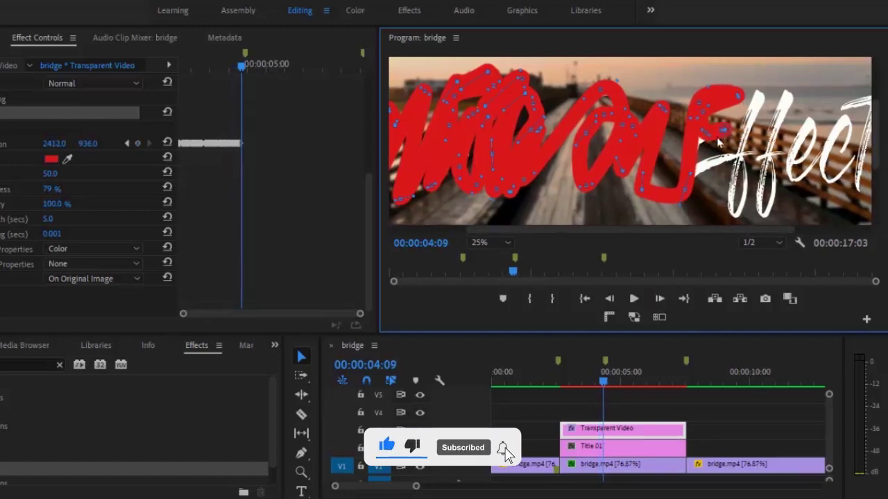
key("Right")
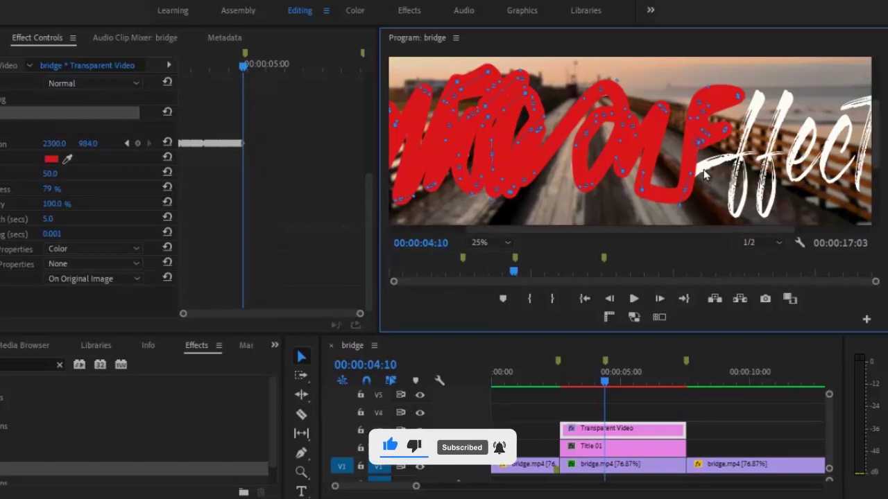
left_click(660, 298)
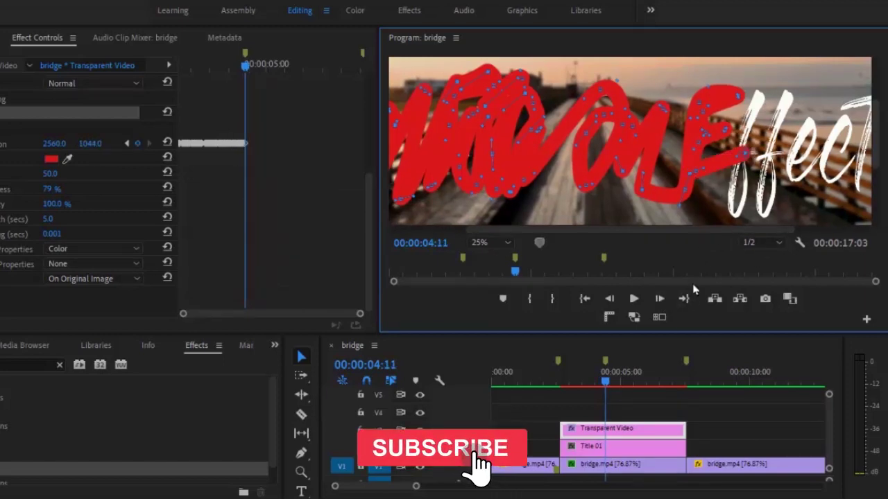
key("Right")
key("Right")
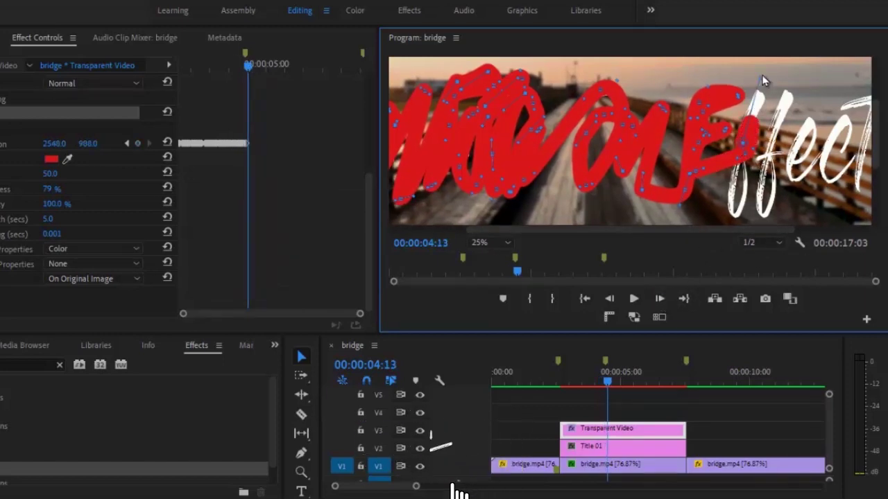
left_click(660, 299)
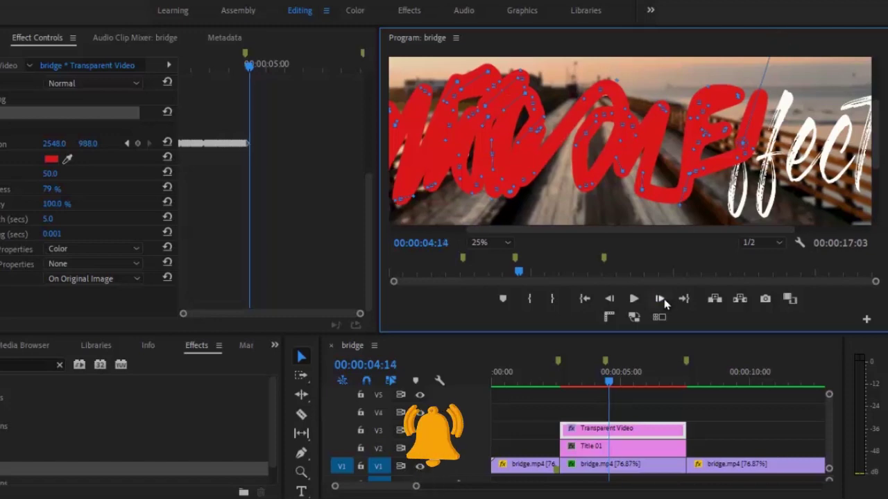
Step: Extend the stroke over the E and f of Effect through 00:00:05:09
left_click(659, 298)
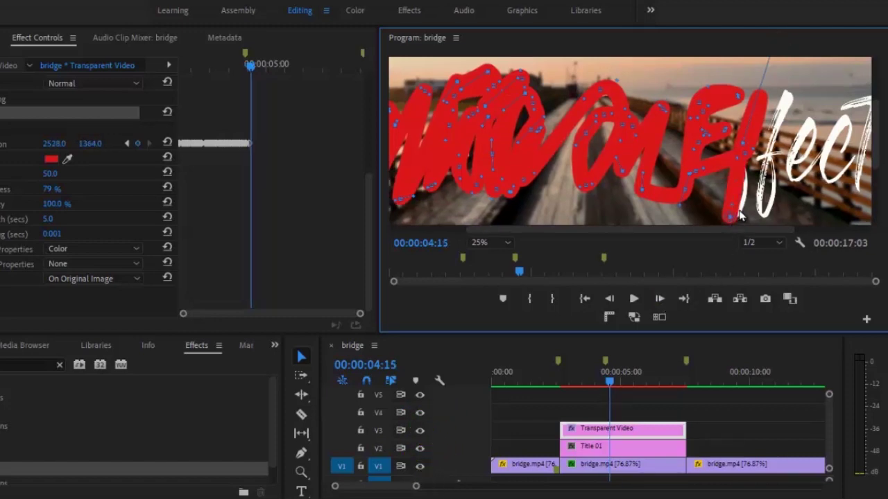
left_click(660, 298)
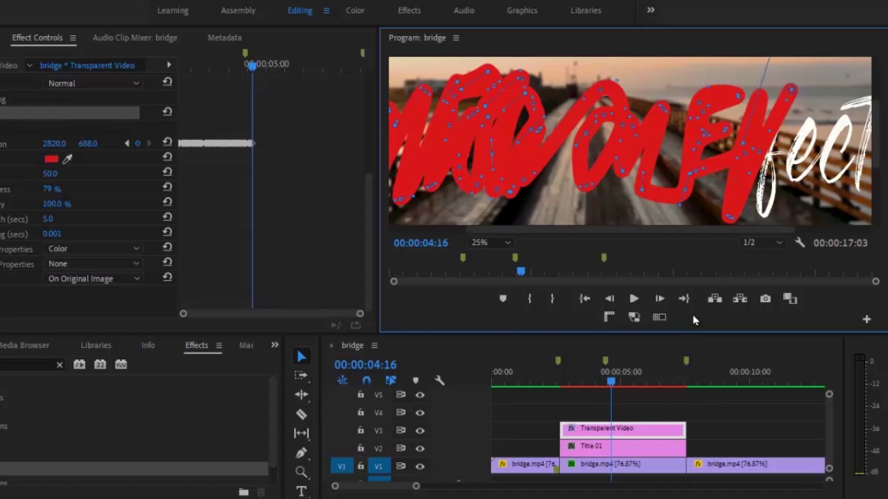
left_click(659, 298)
left_click_drag(791, 86, 757, 214)
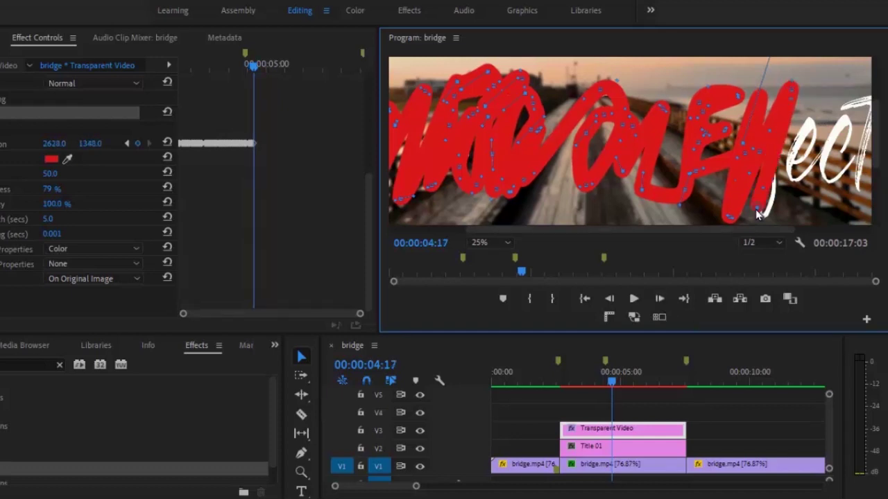
left_click(667, 299)
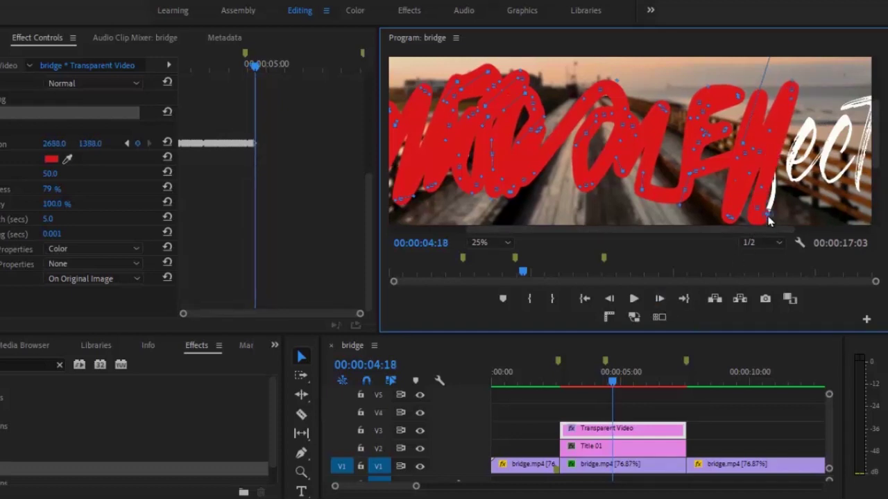
left_click(659, 298)
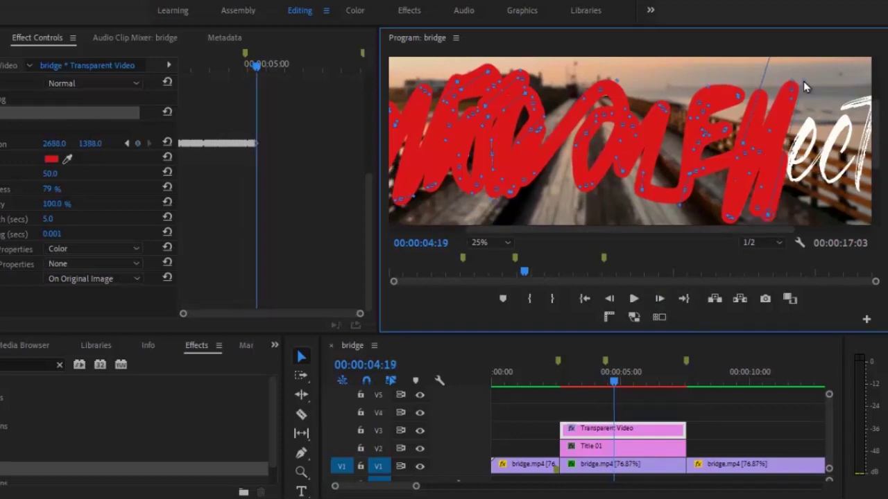
left_click(658, 300)
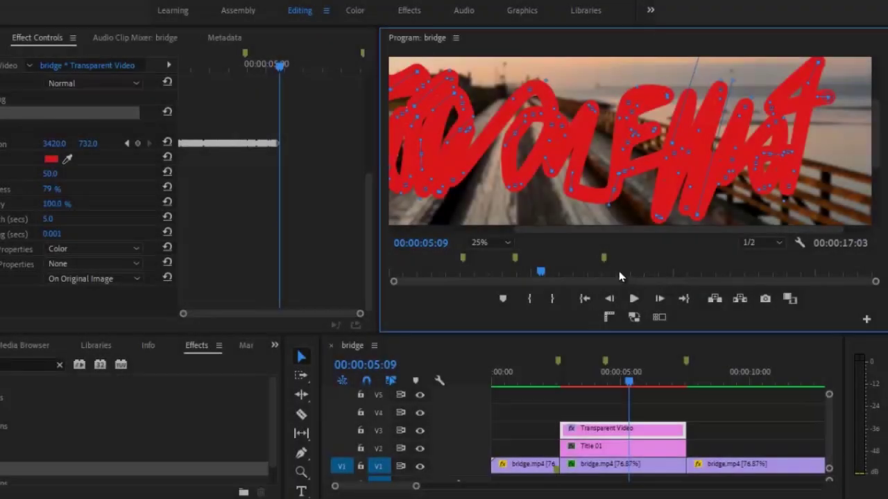
Step: Add download (9).png on V4 above the title, scaled up, in Screen blend mode
left_click(502, 243)
left_click(485, 255)
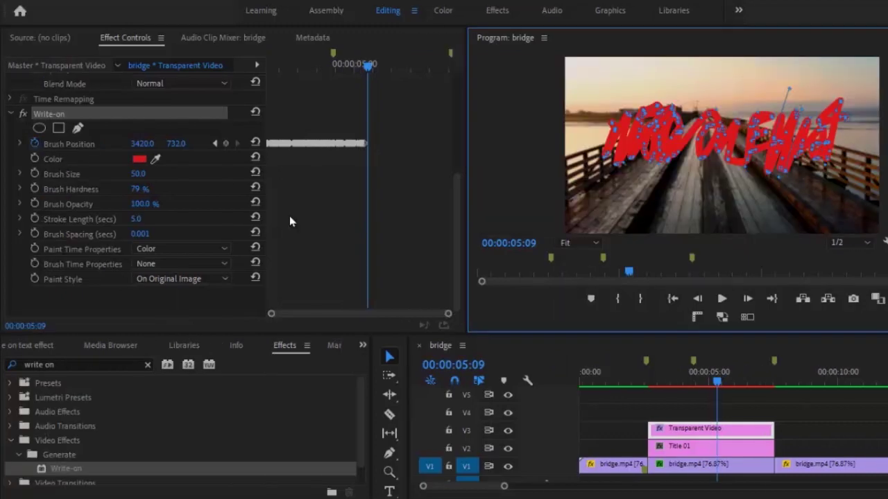
left_click(362, 344)
left_click(388, 362)
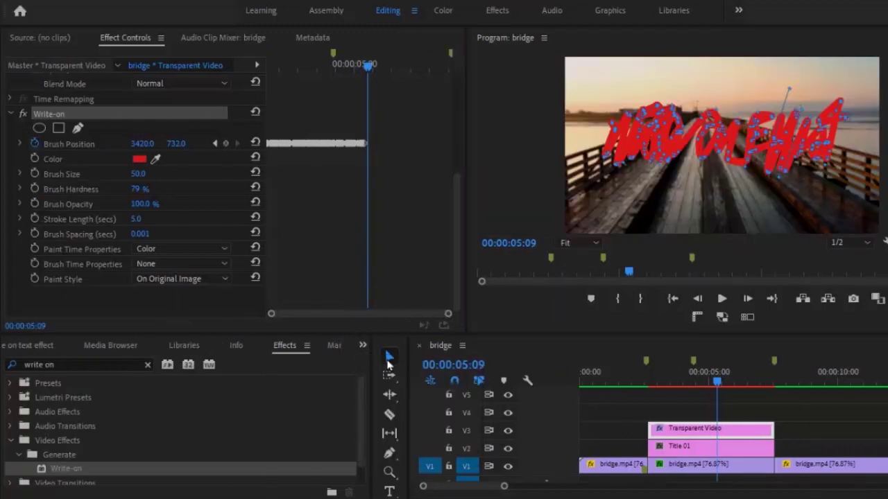
left_click(68, 427)
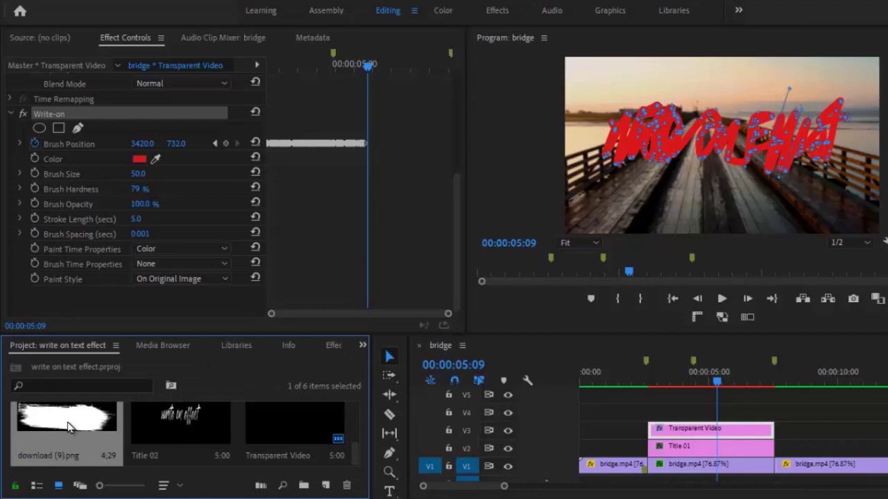
left_click_drag(68, 426, 660, 415)
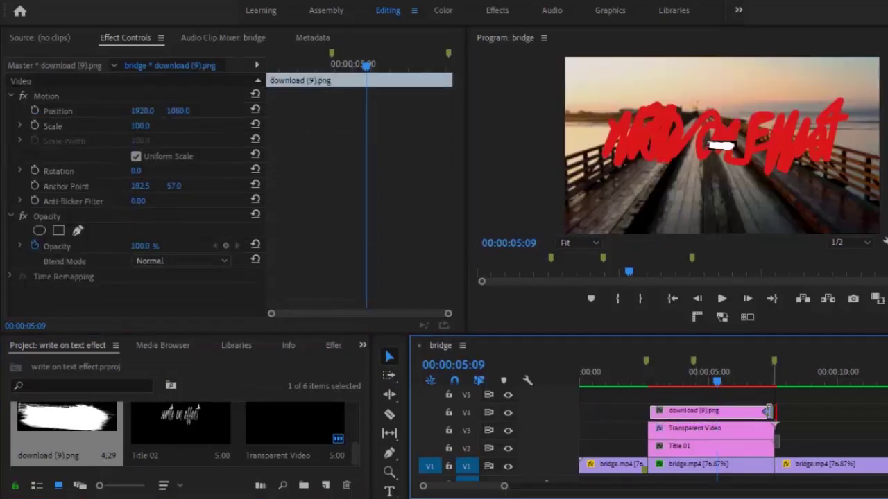
left_click(761, 418)
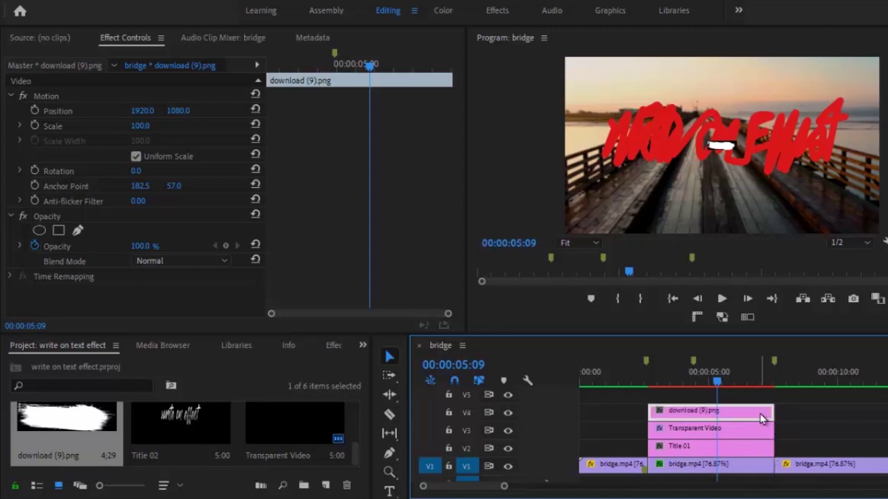
mouse_move(140, 125)
left_mouse_down()
mouse_move(226, 31)
mouse_move(198, 103)
mouse_move(305, 65)
mouse_move(152, 125)
left_mouse_up()
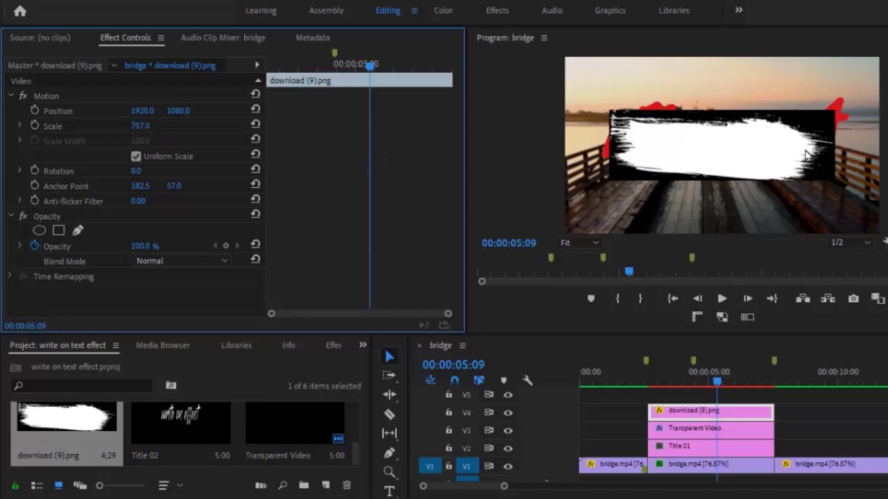
left_click(161, 262)
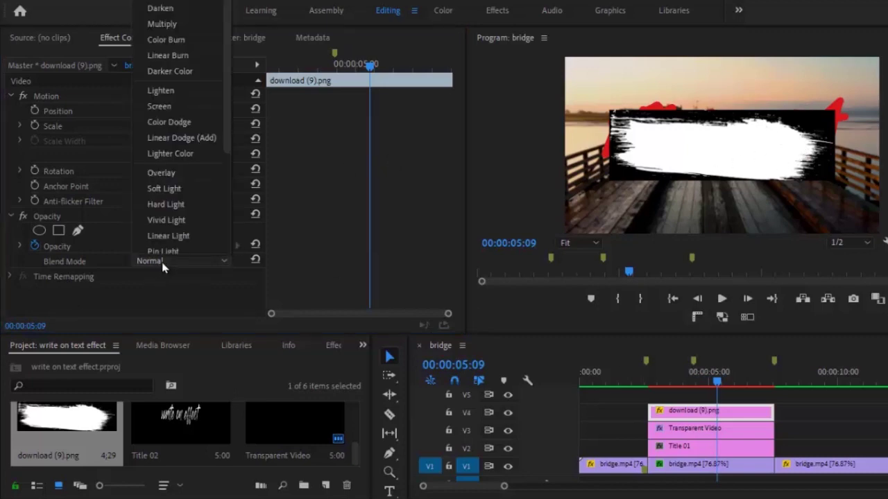
left_click(195, 112)
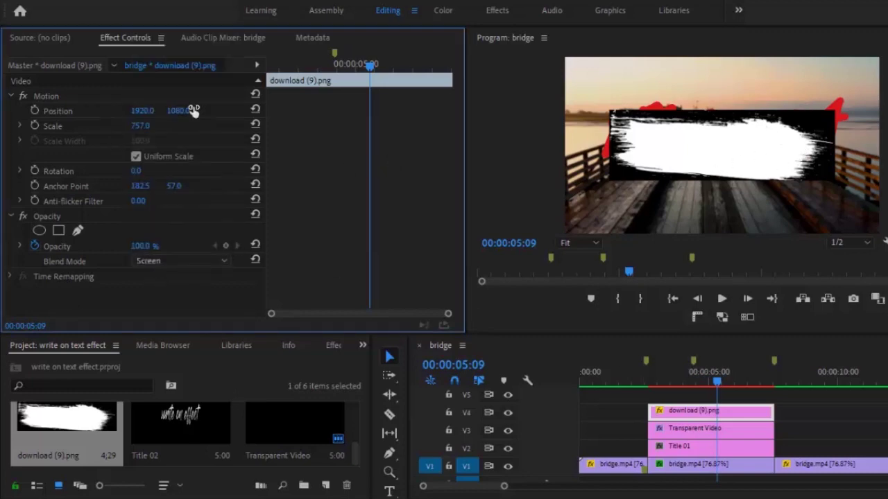
Step: Scale the brush stroke to 146 high by 896.7 wide at position 2081.6, 1482.4
left_click(146, 156)
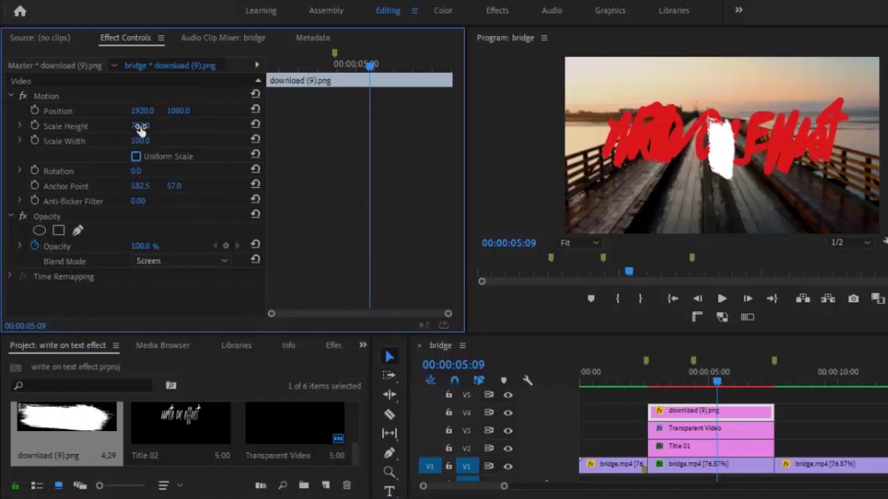
left_click(140, 126)
left_click(143, 140)
type("800")
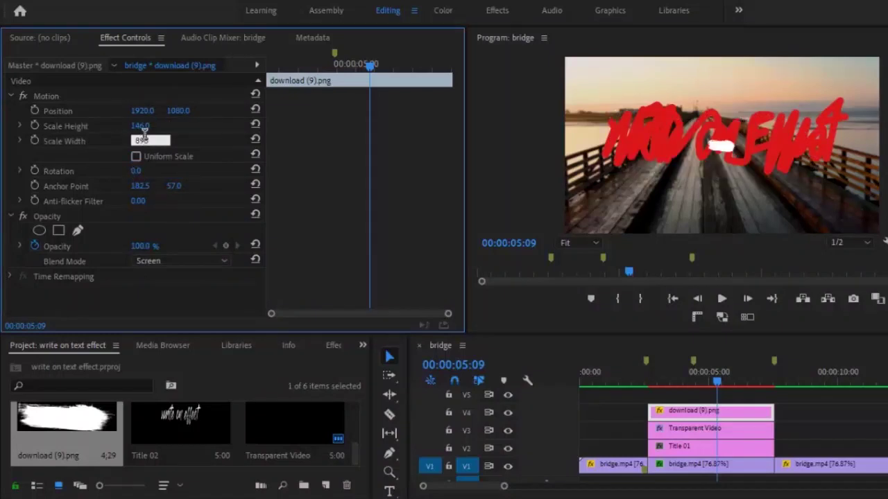
key("Return")
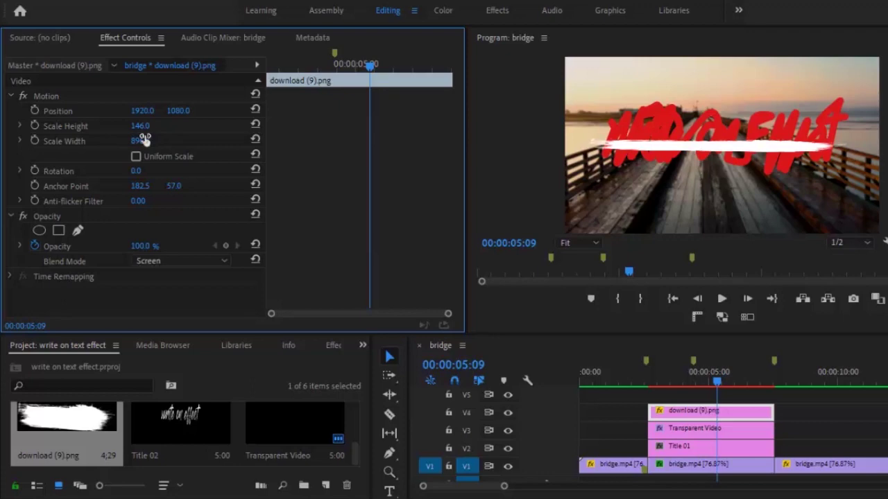
left_click(177, 109)
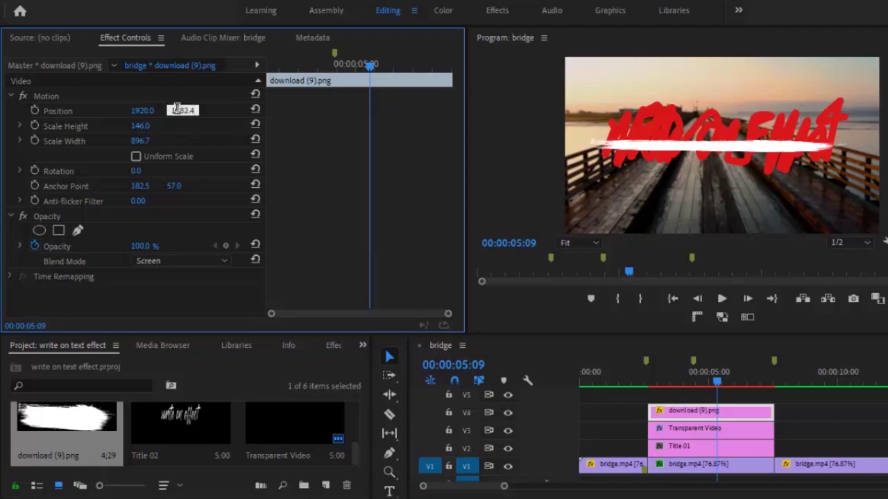
type("1482.4")
left_click(141, 110)
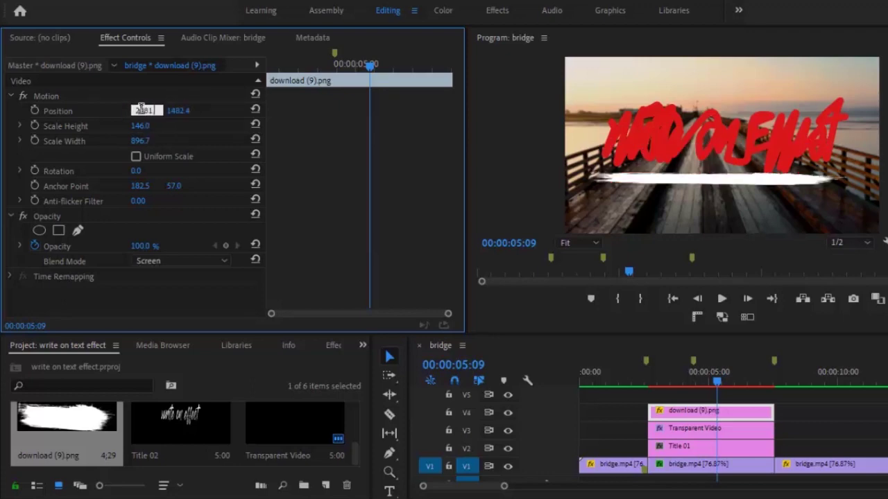
type("2081.6")
key("Return")
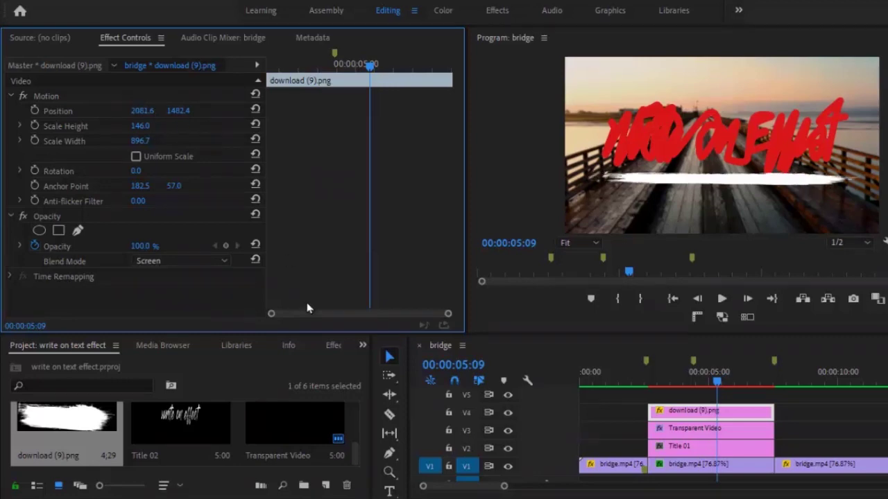
Step: Apply Track Matte Key to Title 01 with Matte set to Video 3
left_click(333, 344)
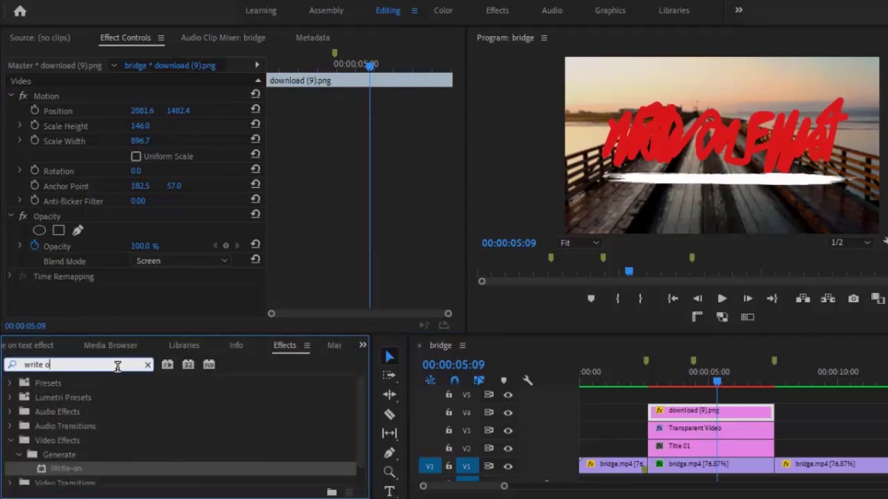
key("BackSpace")
key("BackSpace")
key("BackSpace")
key("BackSpace")
key("BackSpace")
key("BackSpace")
key("BackSpace")
type("track matte")
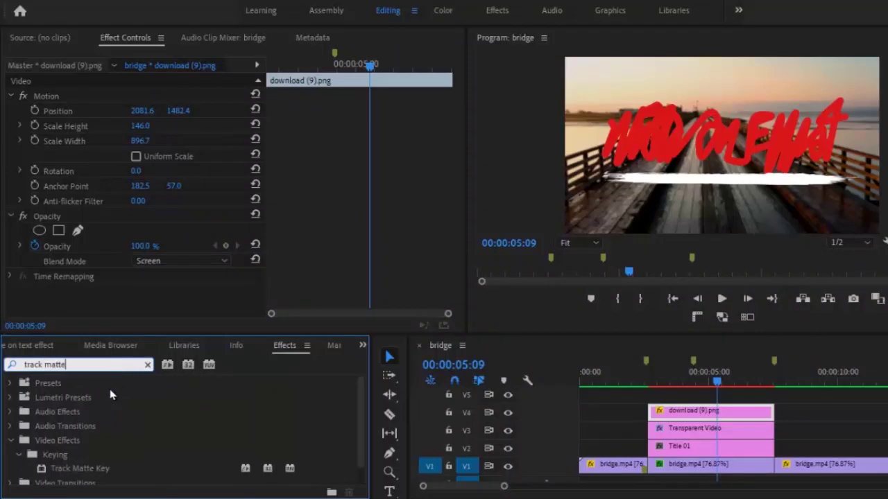
left_click(87, 470)
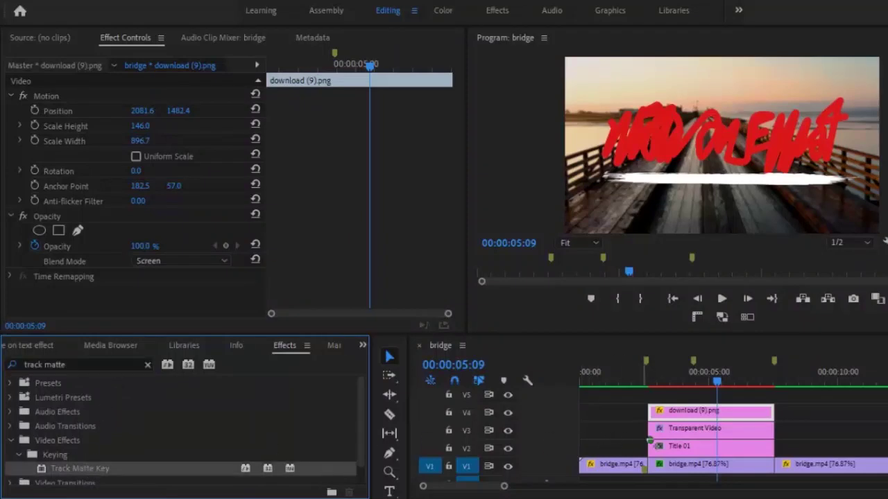
left_click_drag(650, 441, 689, 452)
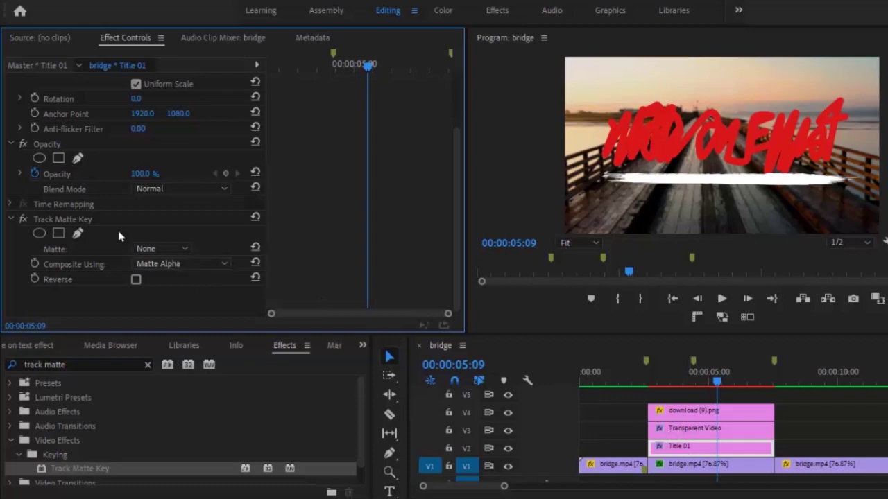
left_click(166, 250)
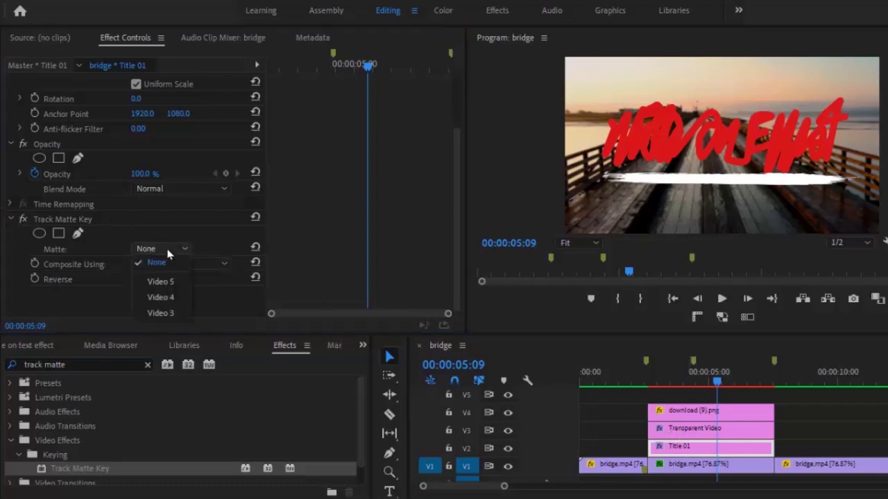
left_click(170, 315)
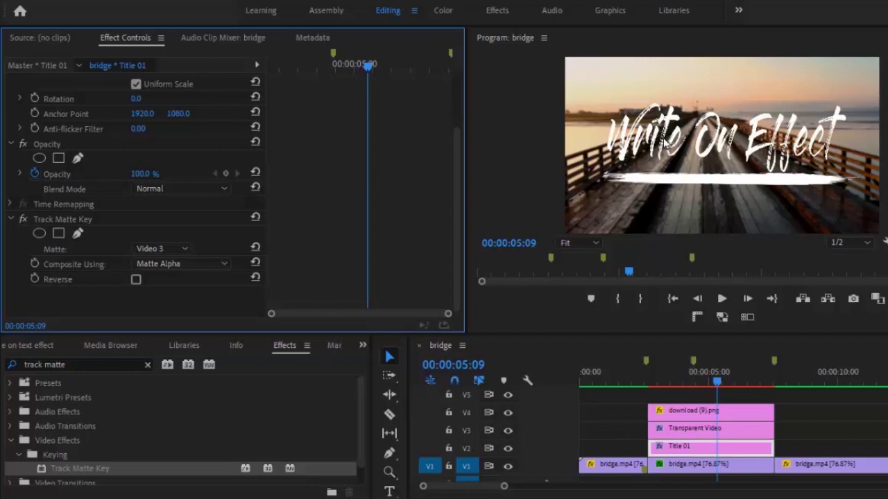
Step: Trim the download (9).png brush clip to start at 00:00:04:12
left_click(699, 186)
left_click(718, 412)
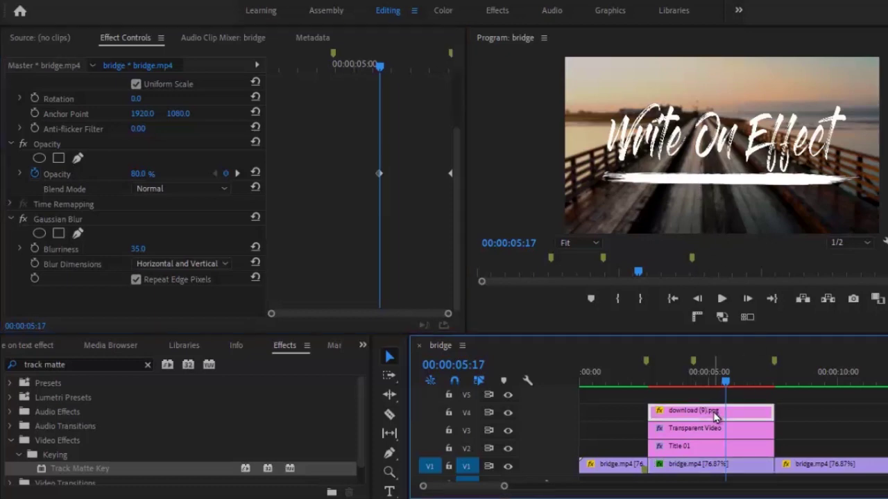
left_click_drag(724, 380, 698, 386)
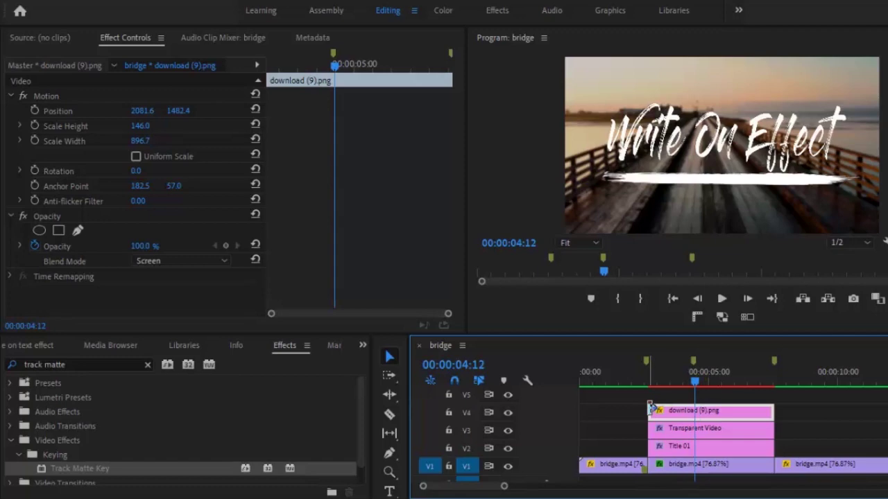
left_click_drag(653, 409, 694, 411)
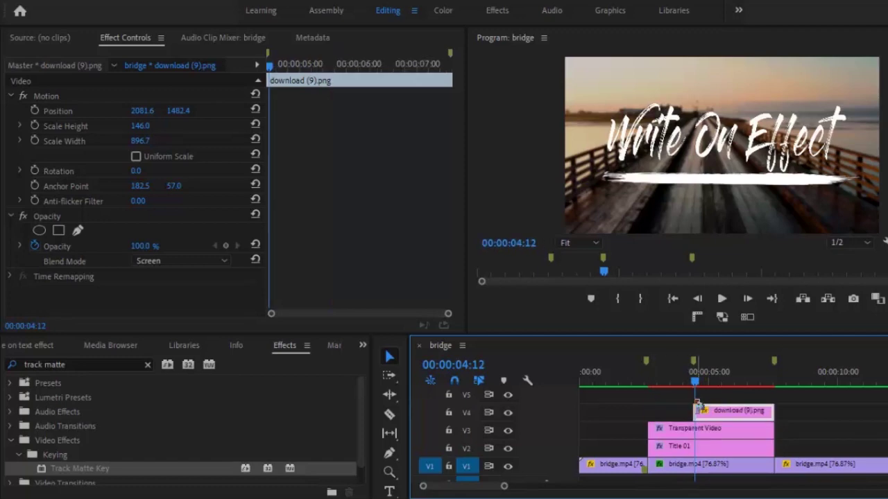
Step: Apply the Crop effect to the download (9).png clip
left_click(147, 364)
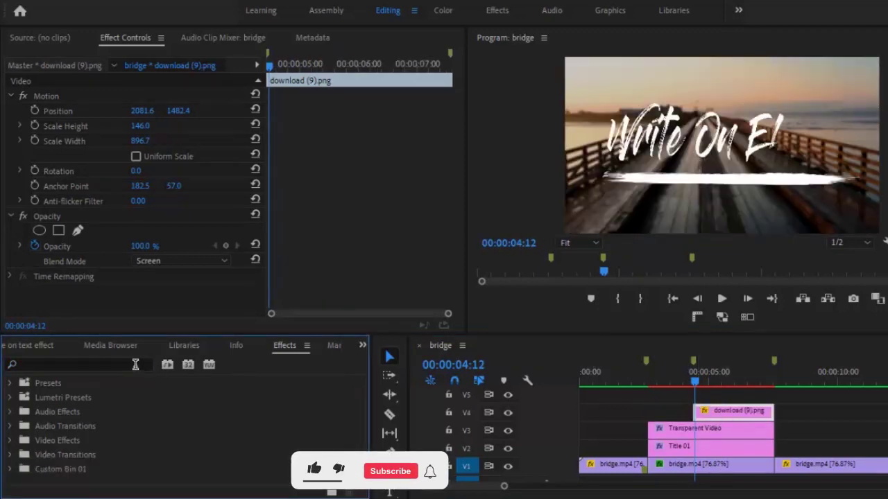
type("crop")
left_click(71, 476)
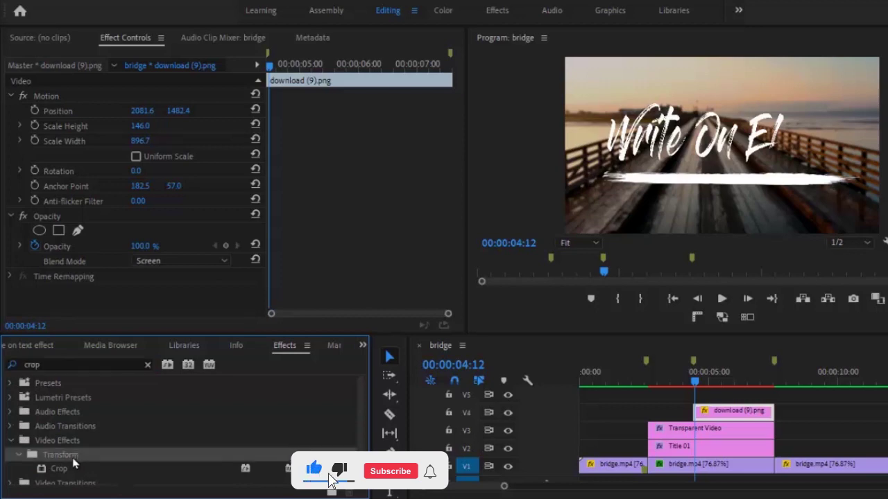
left_click_drag(72, 477, 716, 419)
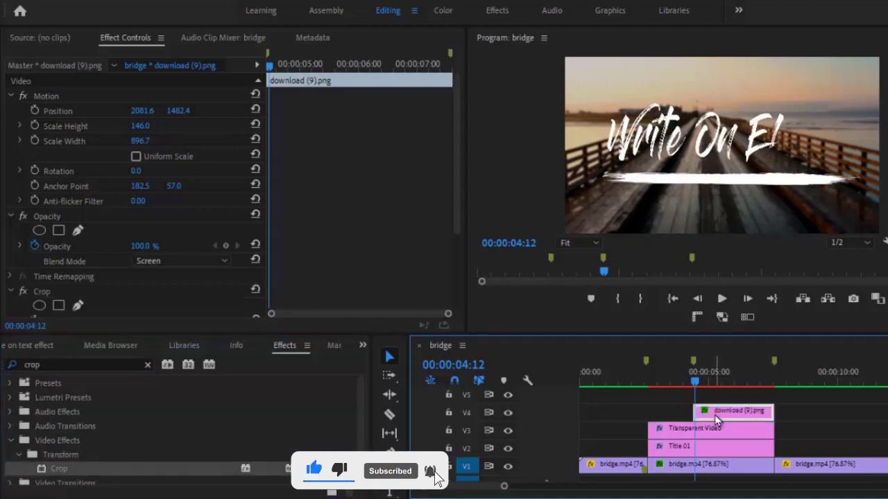
left_click_drag(459, 208, 438, 301)
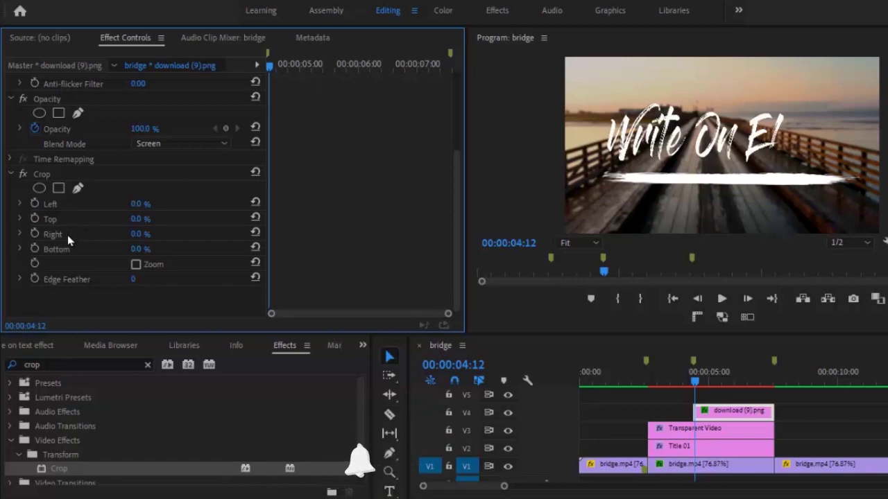
Step: Keyframe Crop Right from 100% to 0% at 00:00:05:08
left_click(140, 234)
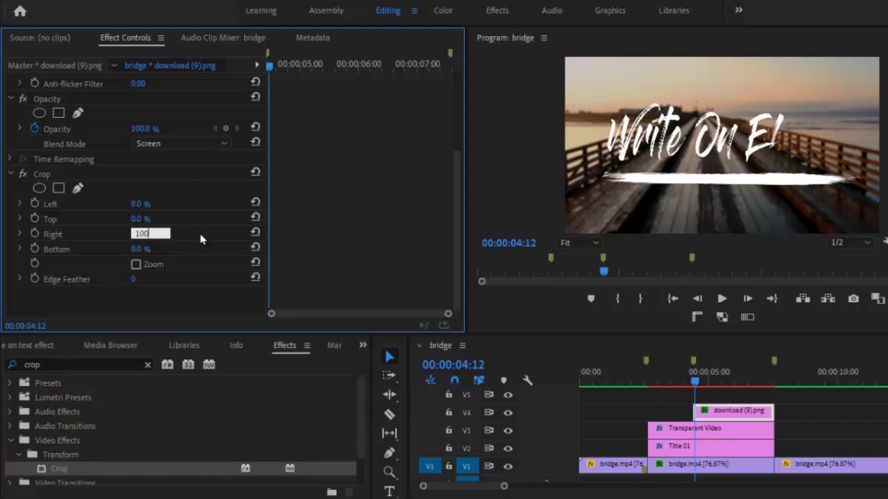
key("Return")
left_click(34, 234)
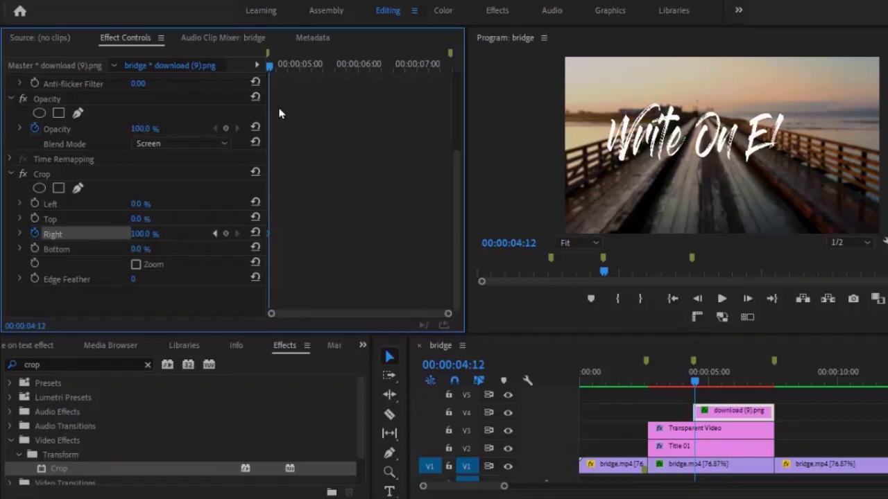
left_click_drag(271, 72, 317, 72)
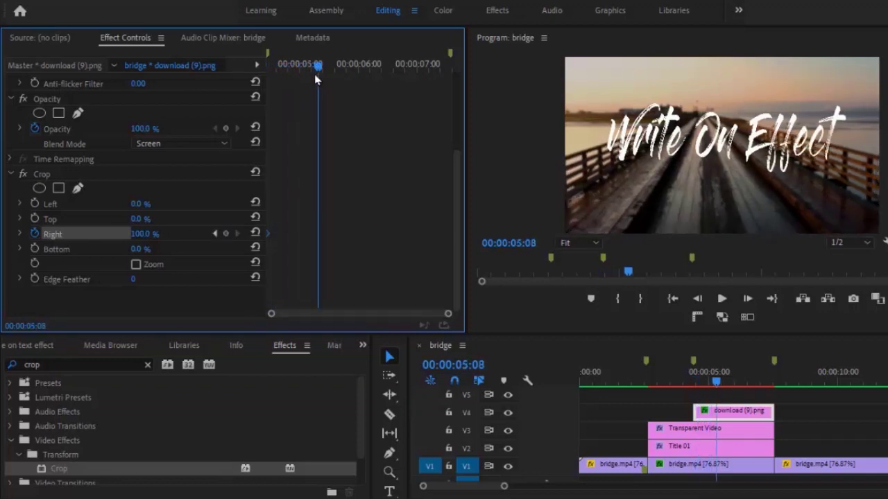
left_click(151, 235)
type("0")
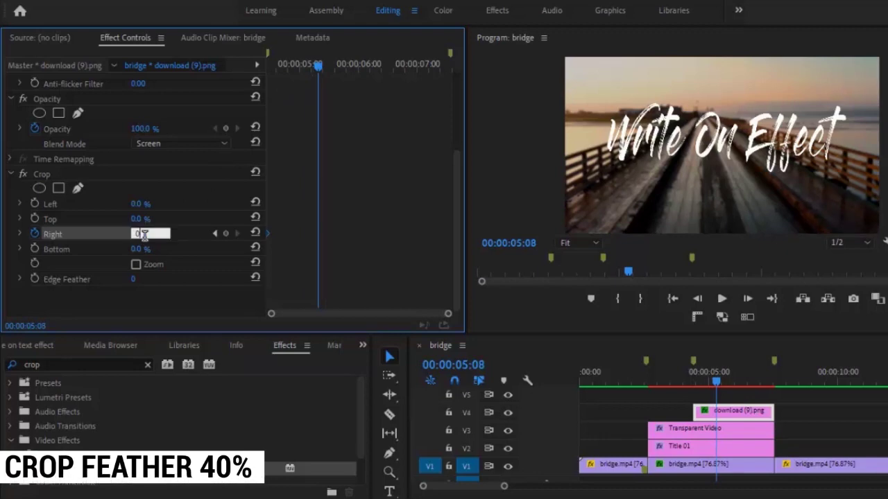
key("Return")
Step: Give the Right crop keyframes Ease Out and Ease In, then render the sequence
left_click_drag(345, 252, 312, 233)
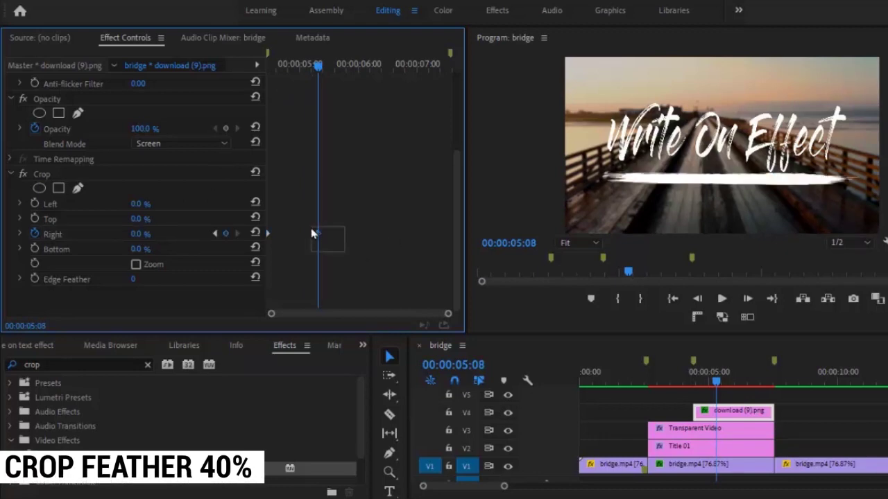
right_click(318, 236)
left_click(361, 448)
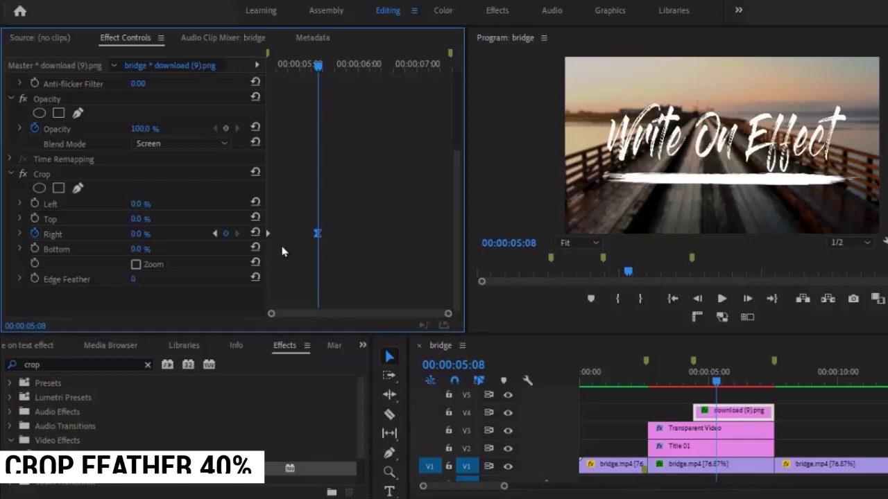
right_click(271, 234)
left_click(316, 435)
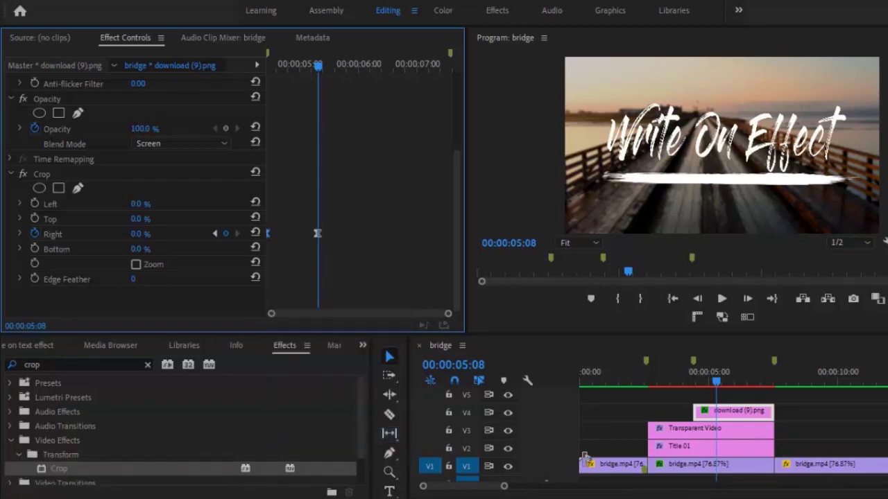
key("Return")
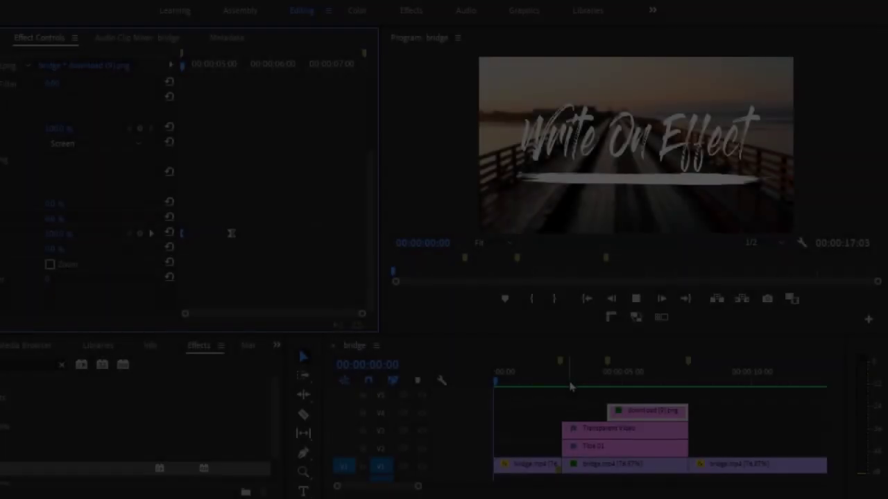